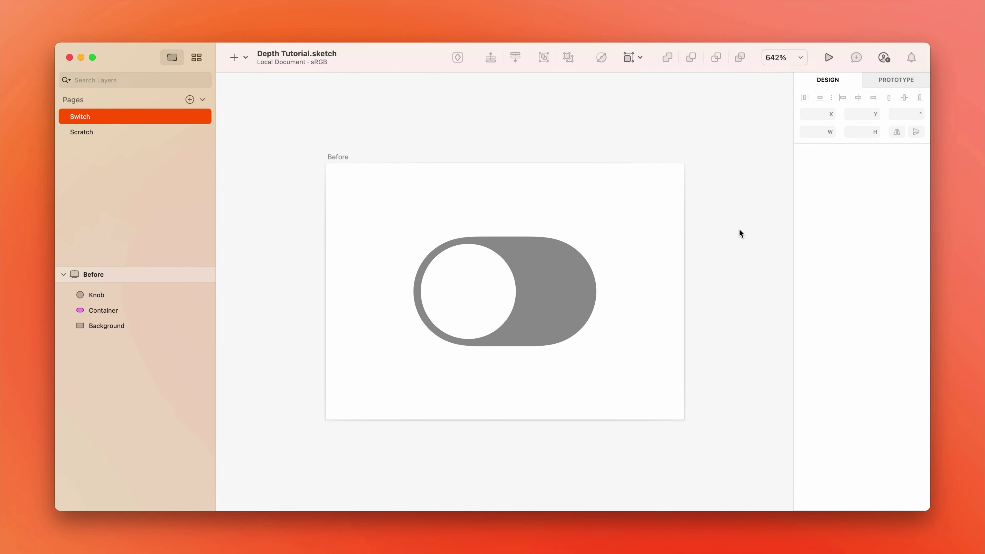
- Inspect the toggle's artboard, group, knob and track in Sketch, checking the knob's size
left_click(671, 283)
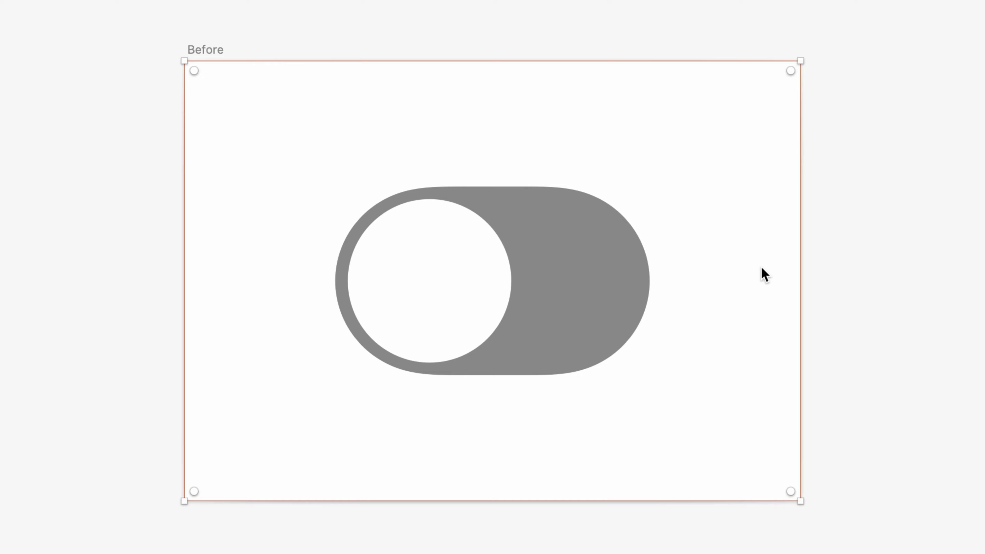
left_click(603, 291)
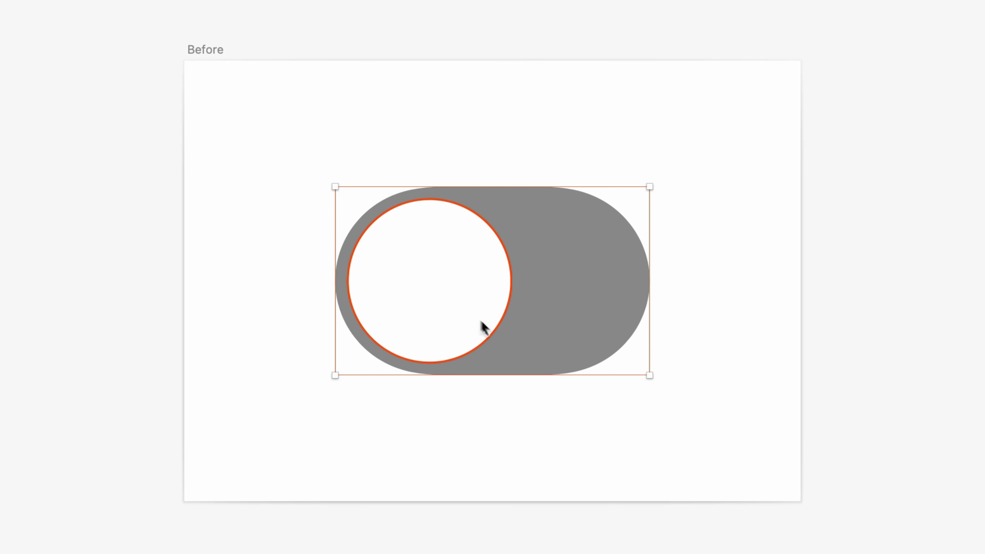
left_click(458, 301)
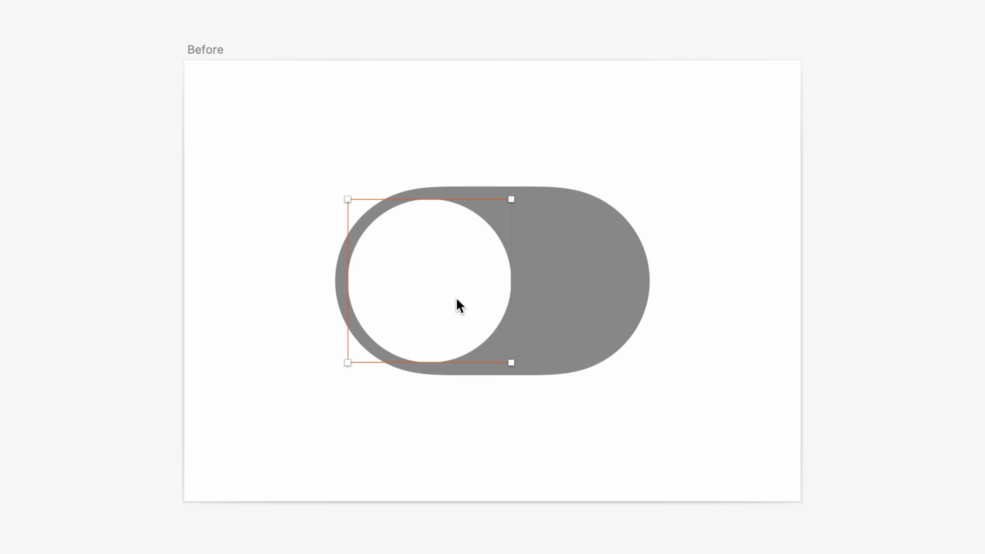
left_click(597, 294)
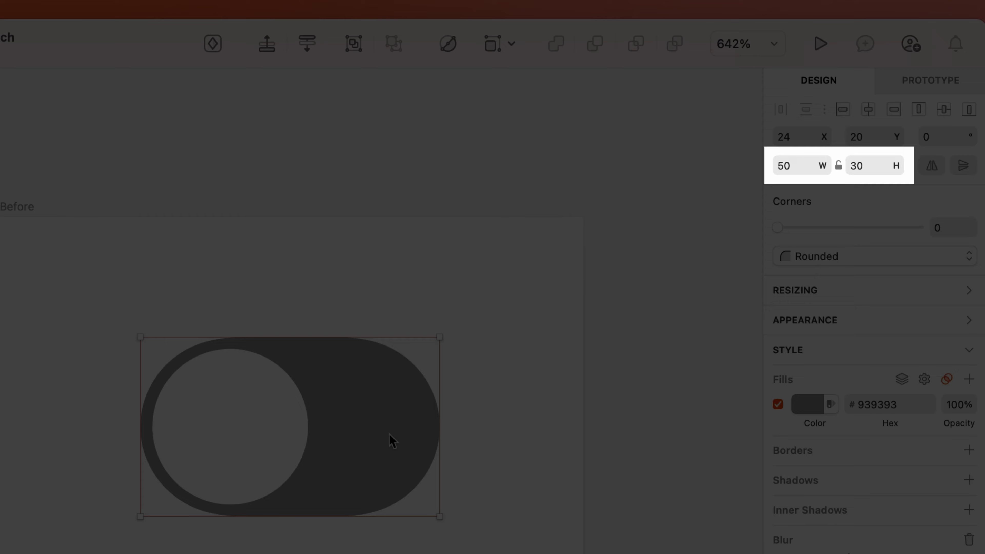
left_click(258, 466)
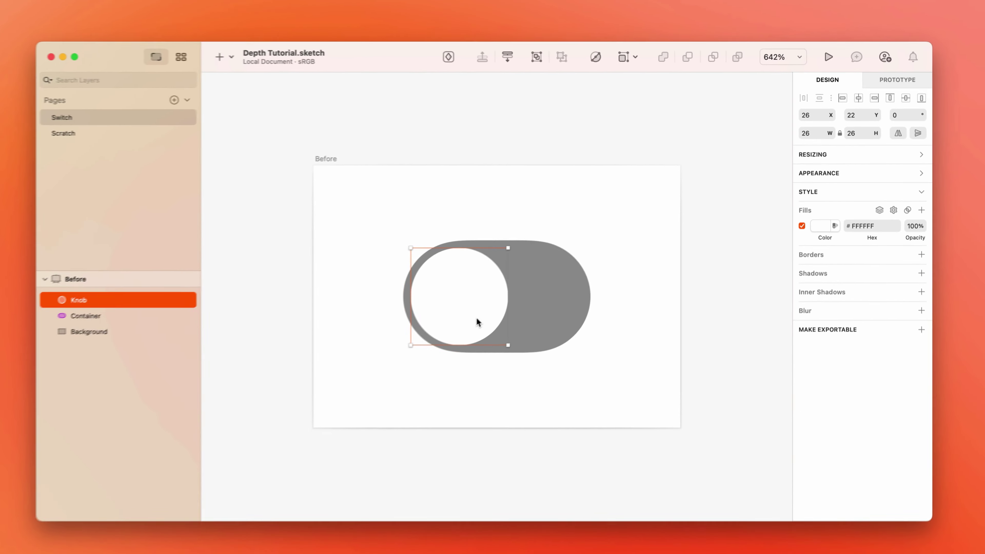
- Preview the toggle image in Lightroom at exposure about +1.95, then settle near +0.15
left_click(721, 290)
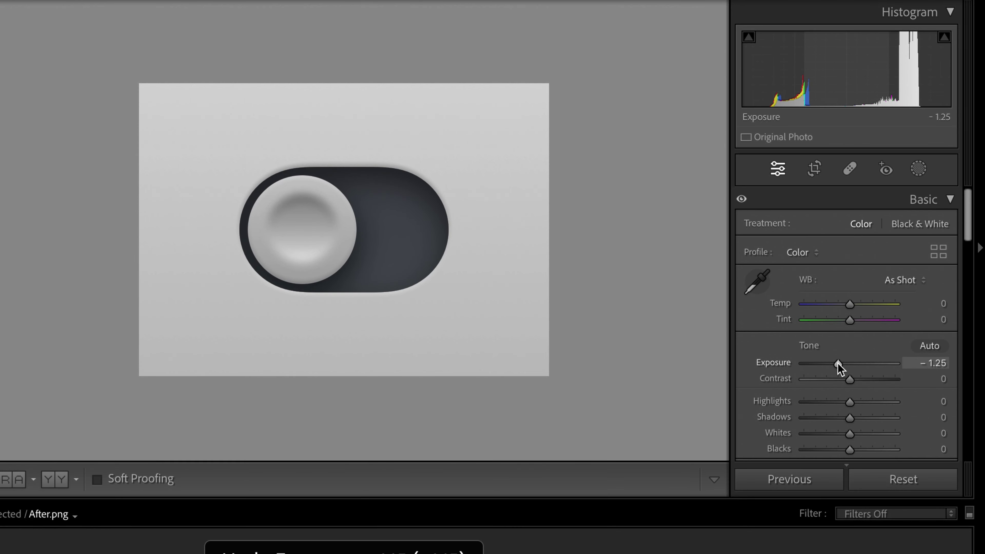
left_click_drag(837, 363, 866, 361)
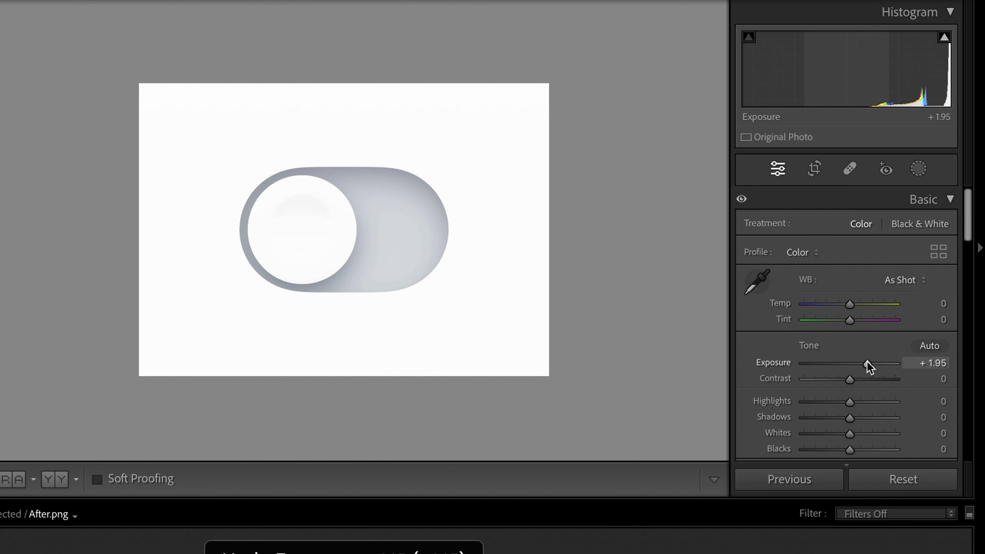
left_click_drag(866, 361, 849, 364)
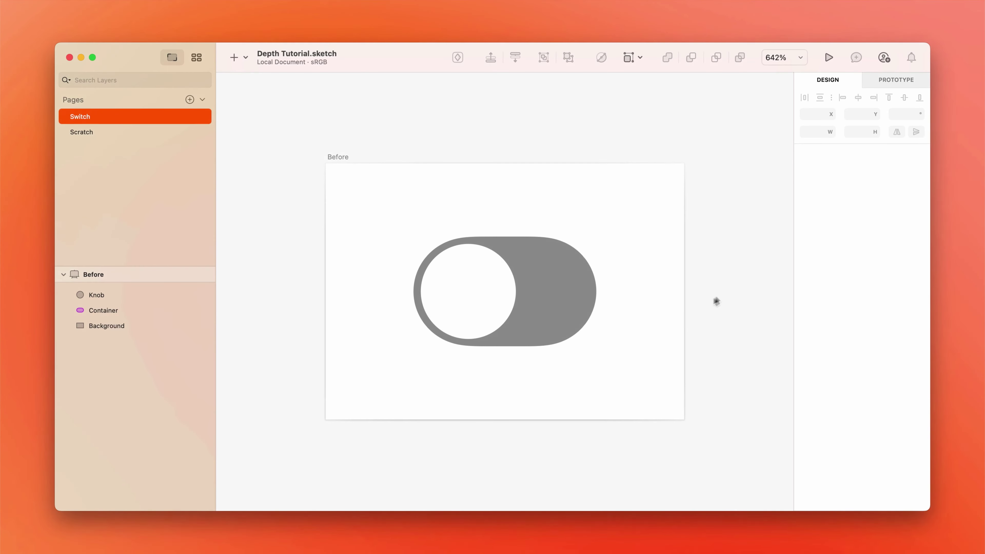
- Set the artboard background fill to light grey #EDEDED
left_click(665, 297)
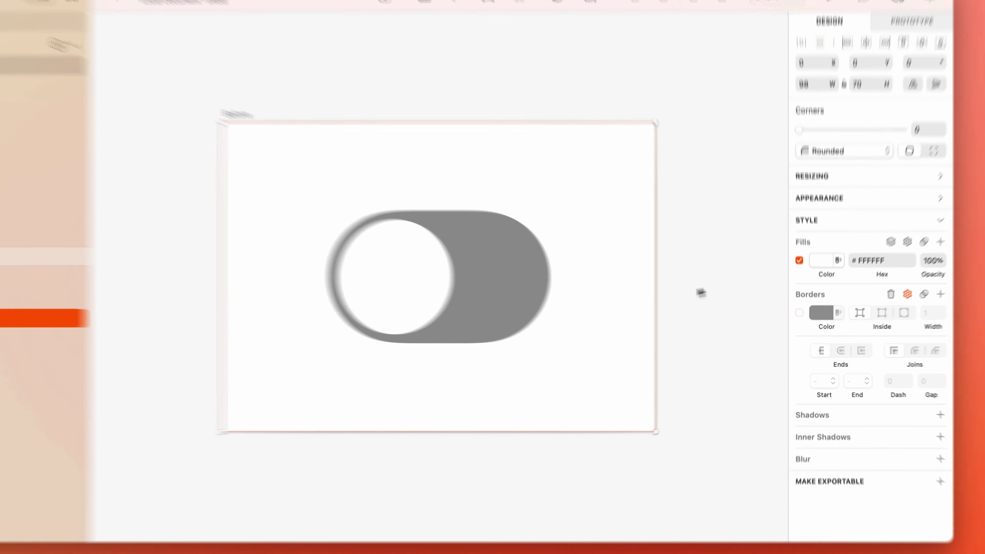
left_click(833, 246)
left_click_drag(800, 317, 794, 324)
- Give the toggle container a linear gradient fill with the top stop darkened to #686D76
left_click(454, 278)
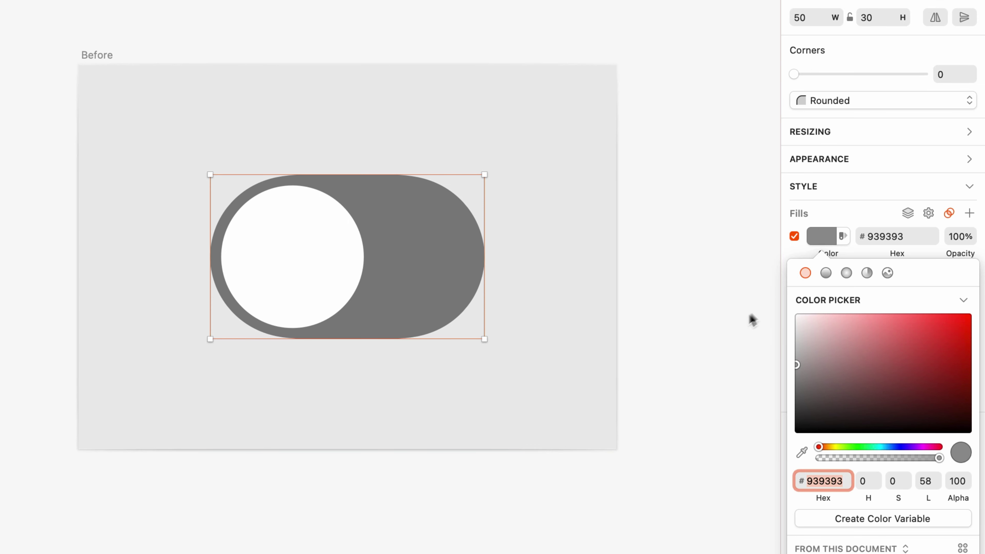
left_click(826, 273)
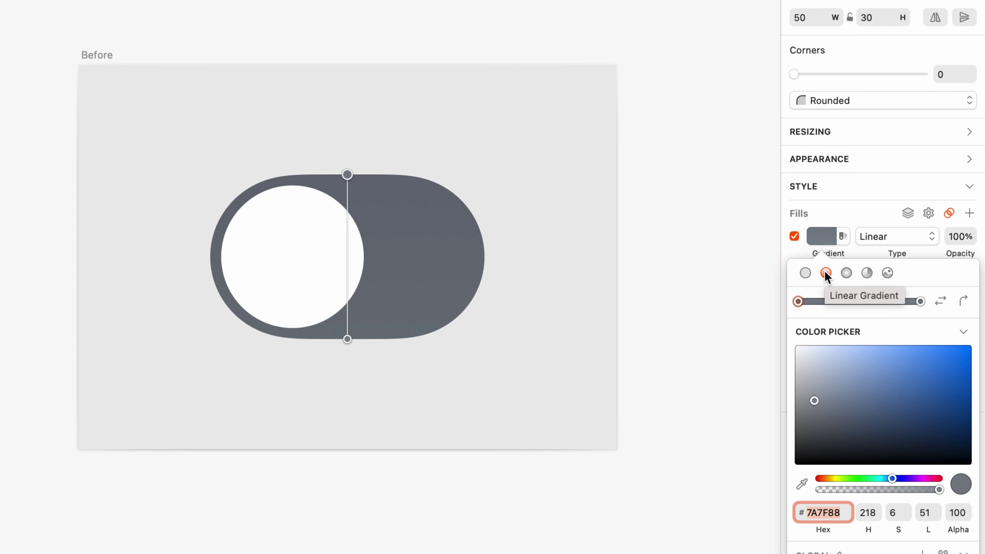
left_click_drag(816, 403, 817, 414)
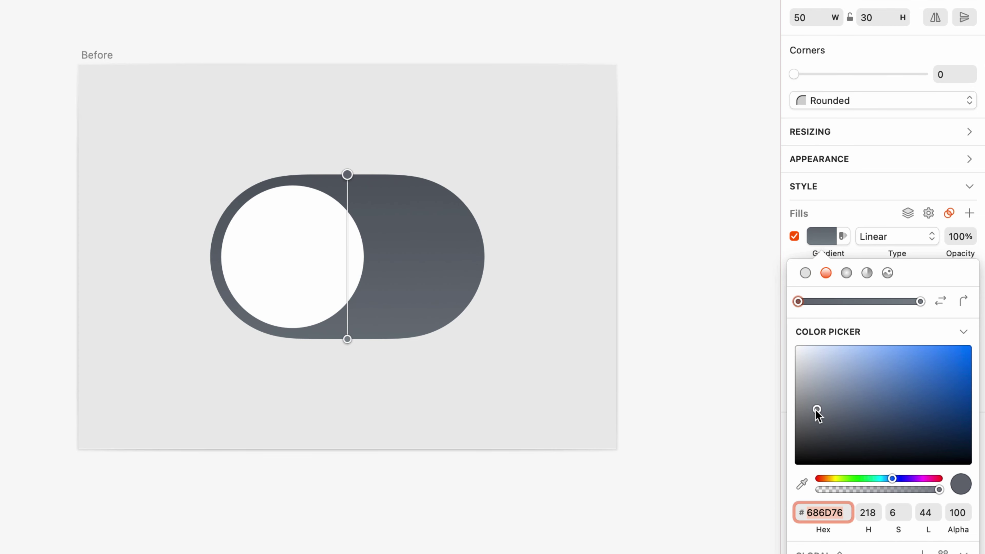
- Add an inner shadow to the container with X 0, Y 3 and blur 3
left_click(819, 244)
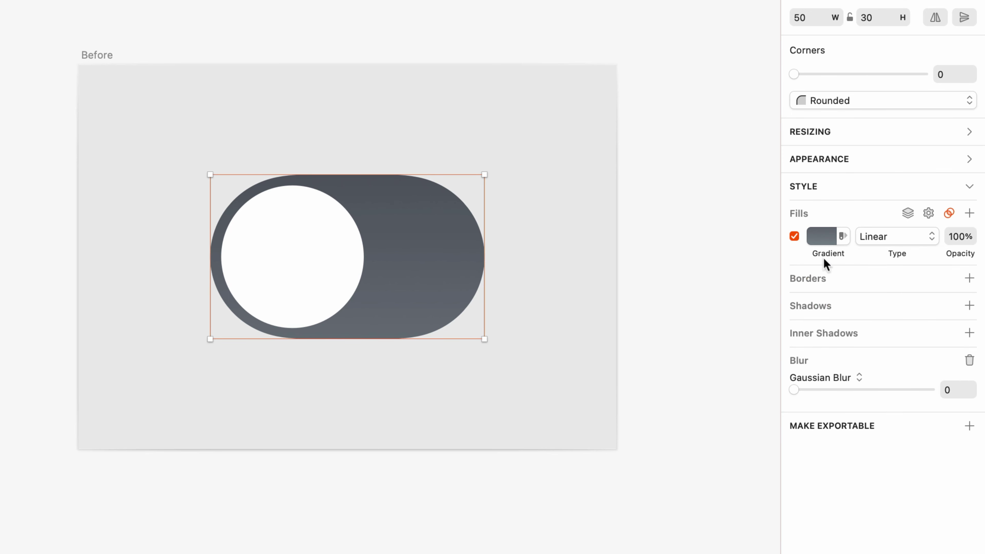
left_click(830, 330)
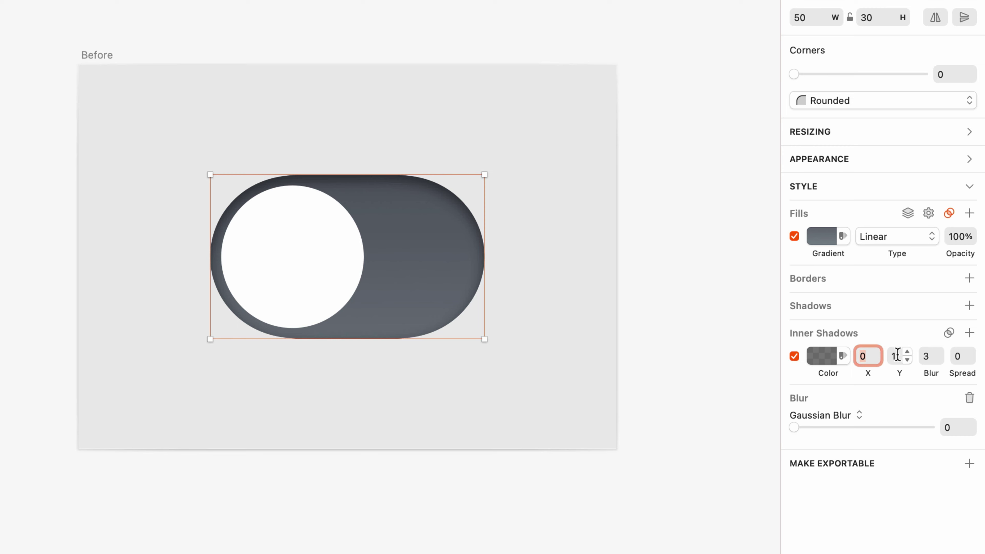
key("Tab")
type("2")
key("Up")
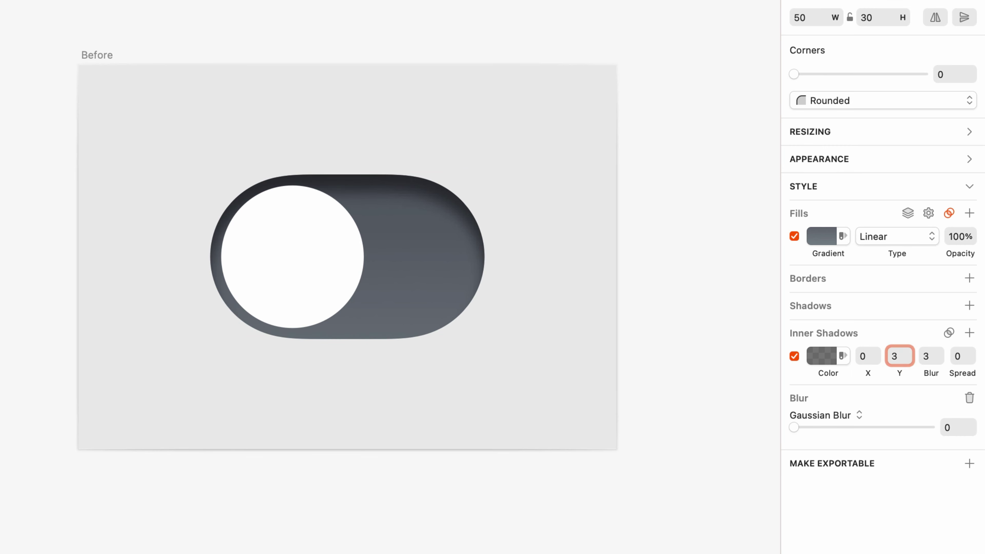
left_click(925, 356)
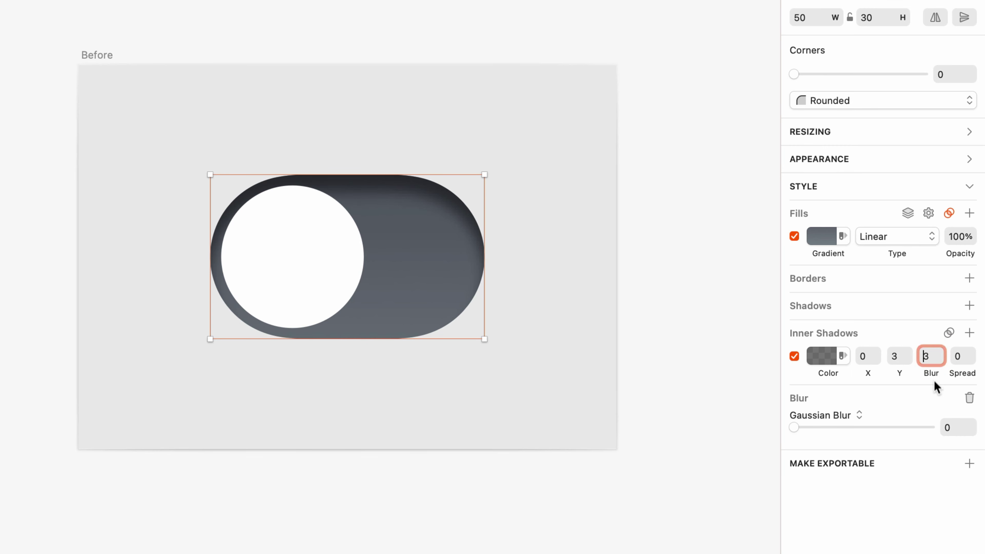
key("Up")
key("Up")
key("Up")
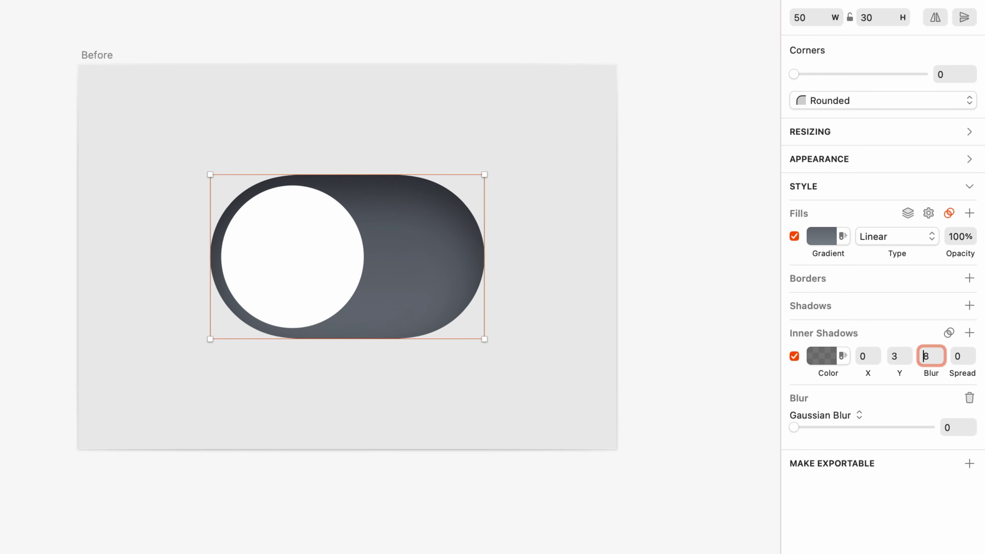
- Give the white knob a black 80% drop shadow with Y 3 and blur 8
left_click(341, 278)
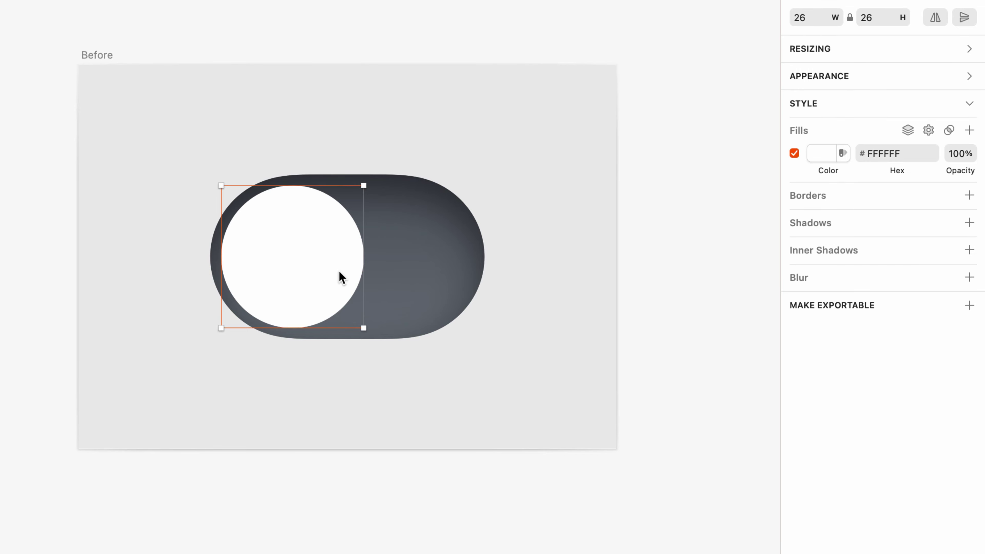
left_click(857, 224)
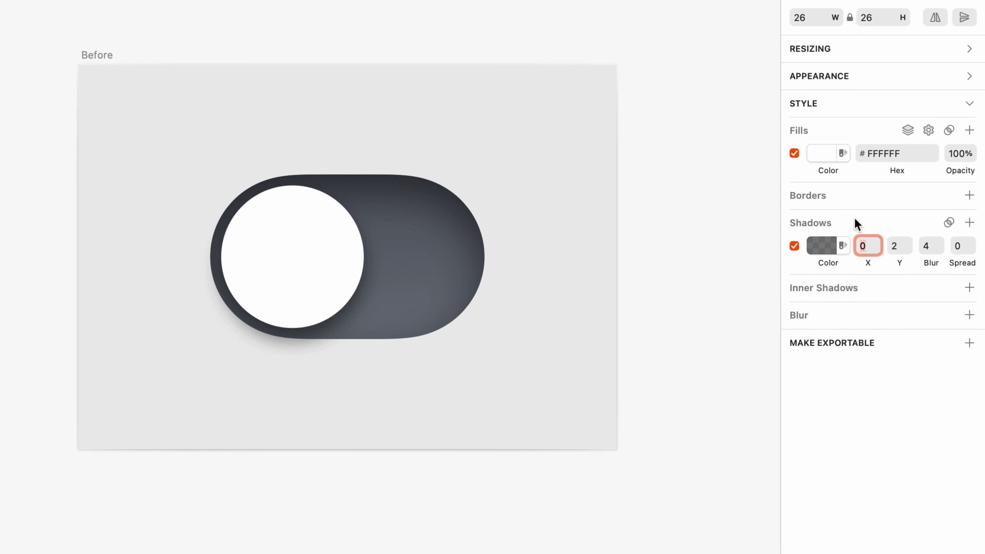
key("Tab")
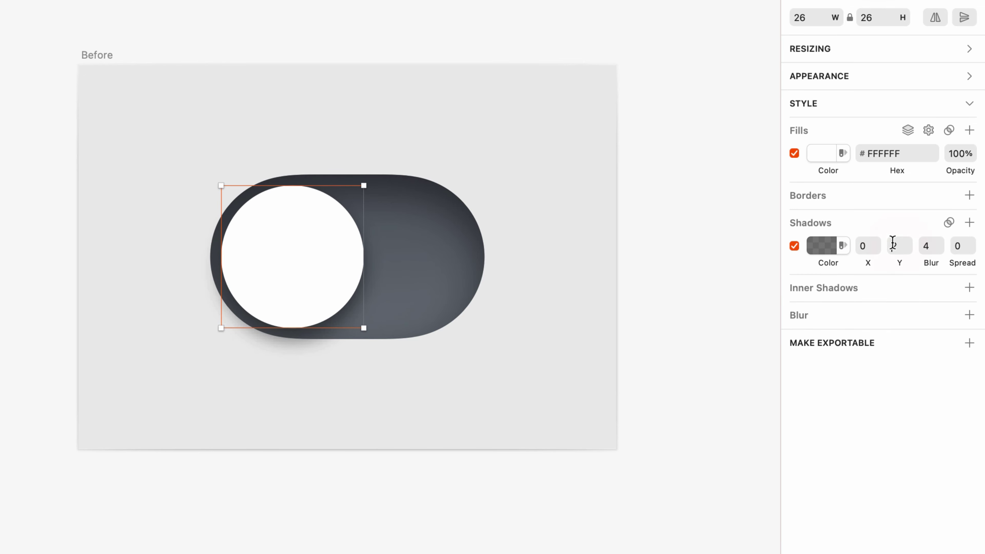
key("Up")
key("Tab")
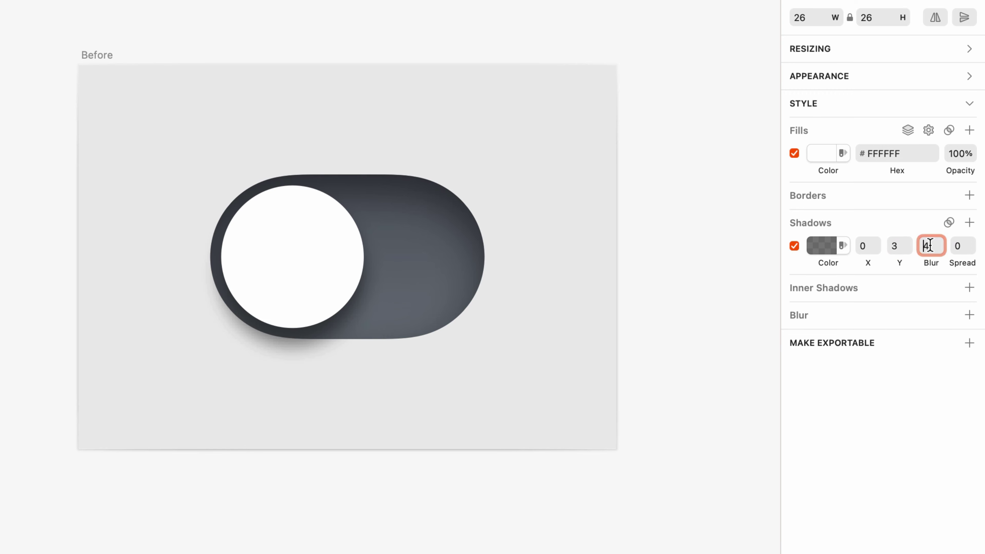
type("8")
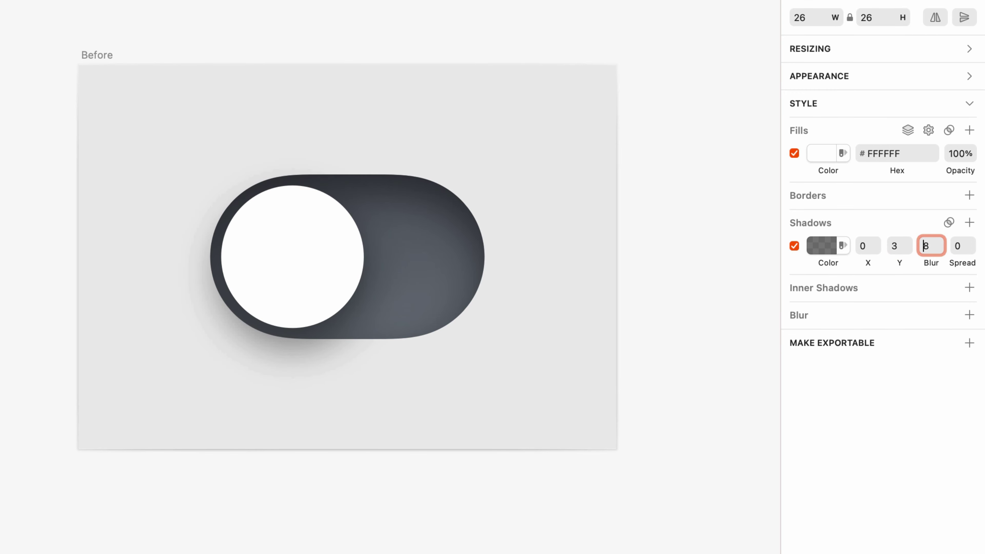
left_click(822, 246)
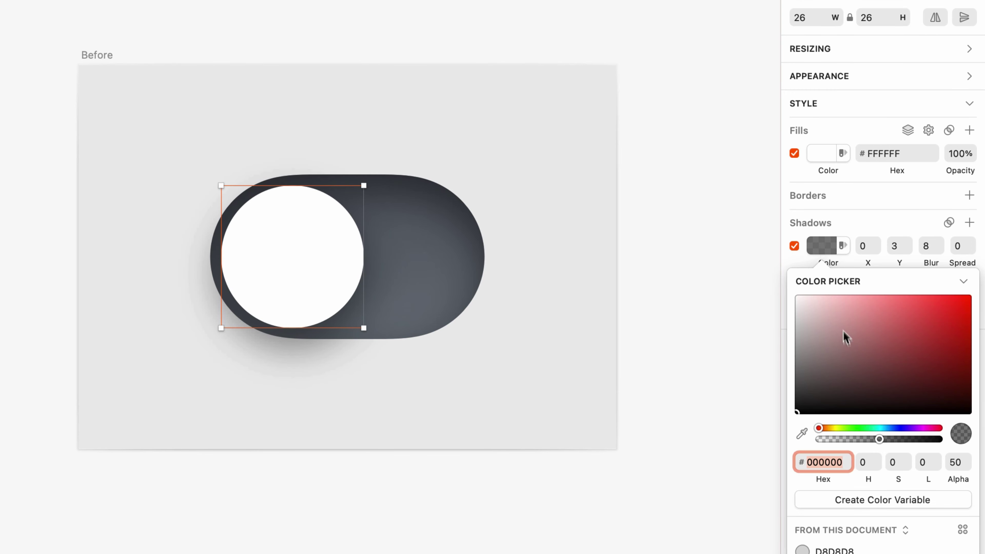
left_click_drag(880, 438, 915, 439)
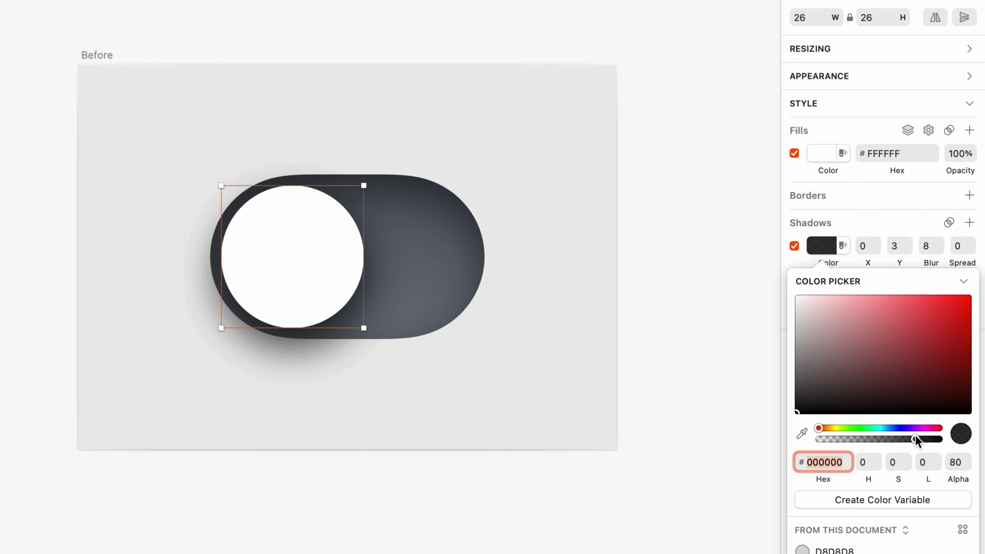
left_click(822, 248)
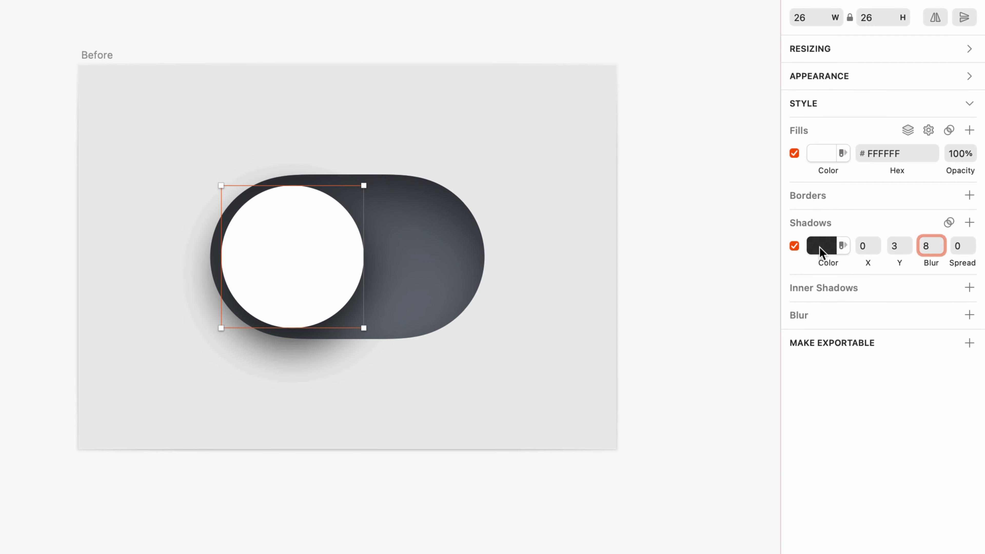
- Select the knob with the toggle body and apply Mask Selection to combine them
left_click(441, 280, "shift")
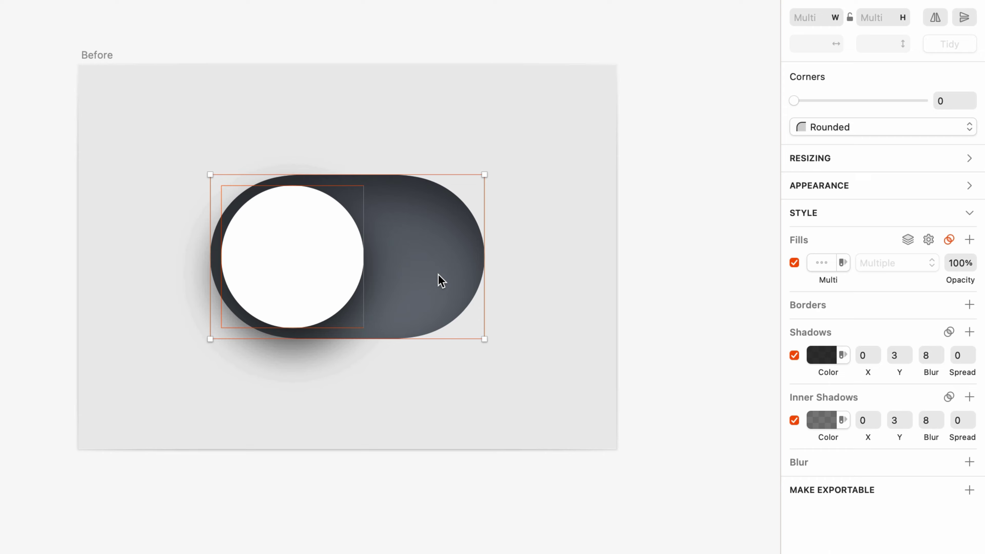
right_click(441, 280)
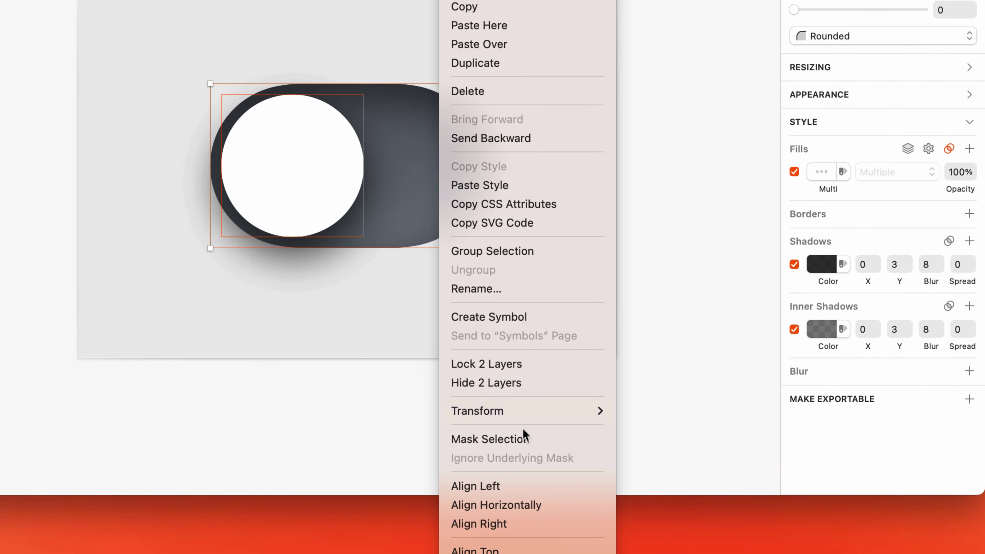
left_click(523, 433)
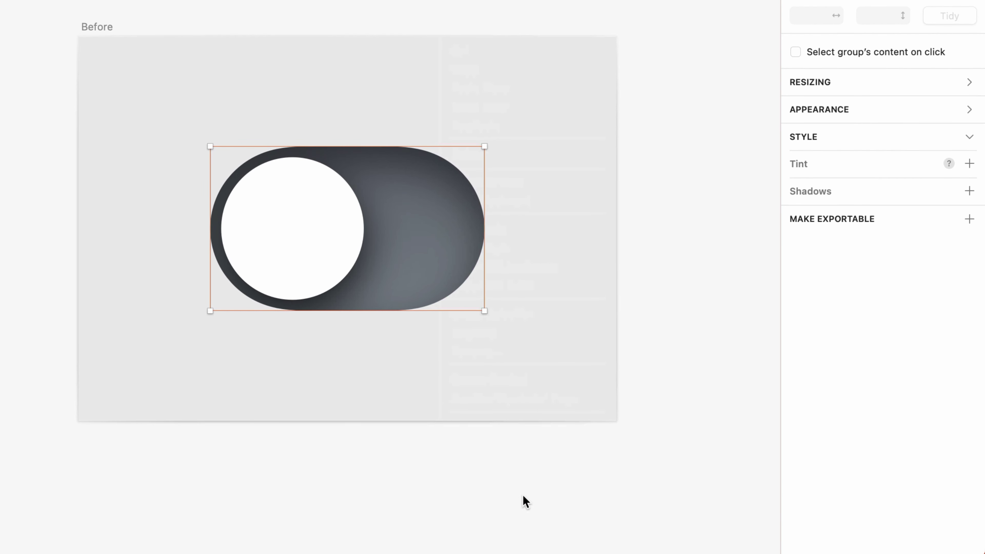
- Fill the knob with a linear gradient from near-white at top to light grey D3D3D3 below
double_click(334, 247)
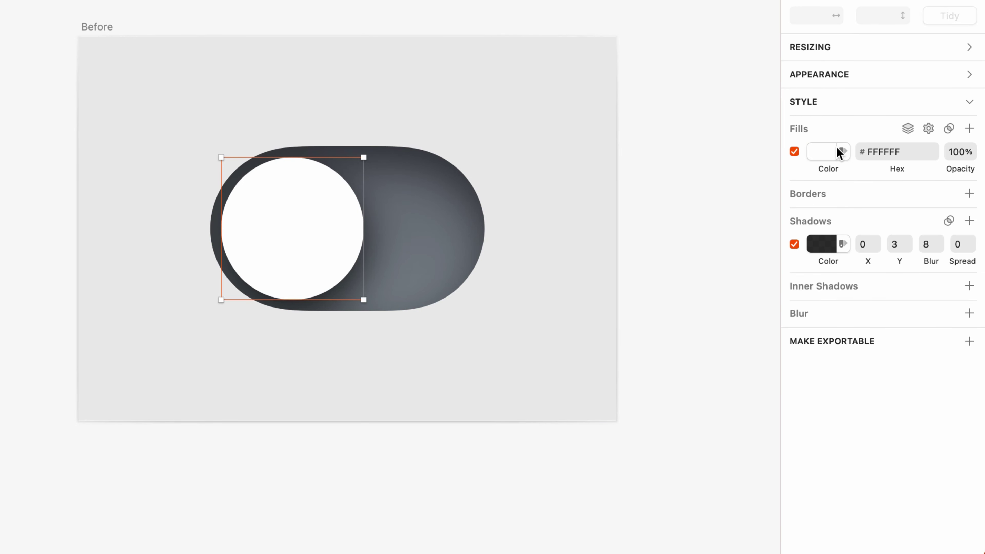
left_click(823, 153)
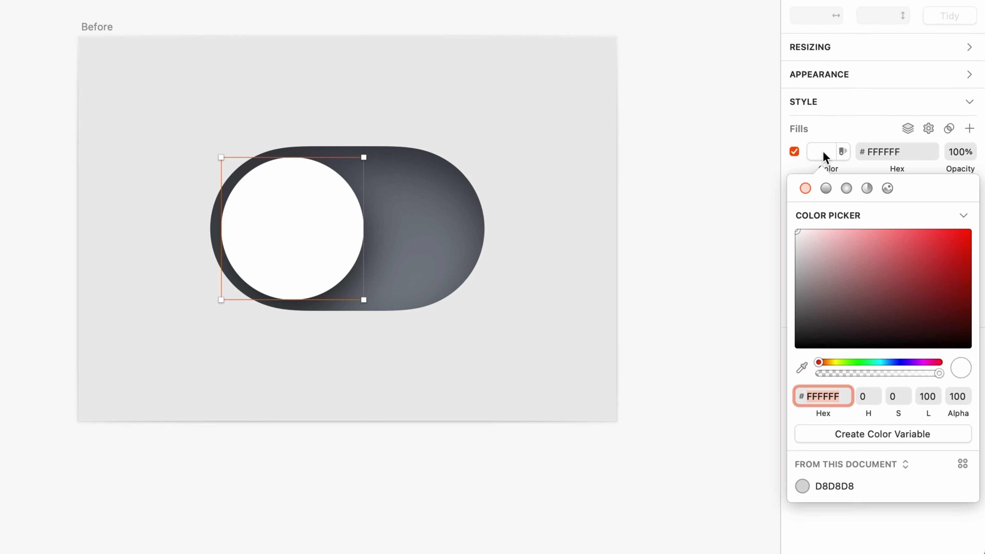
left_click(824, 189)
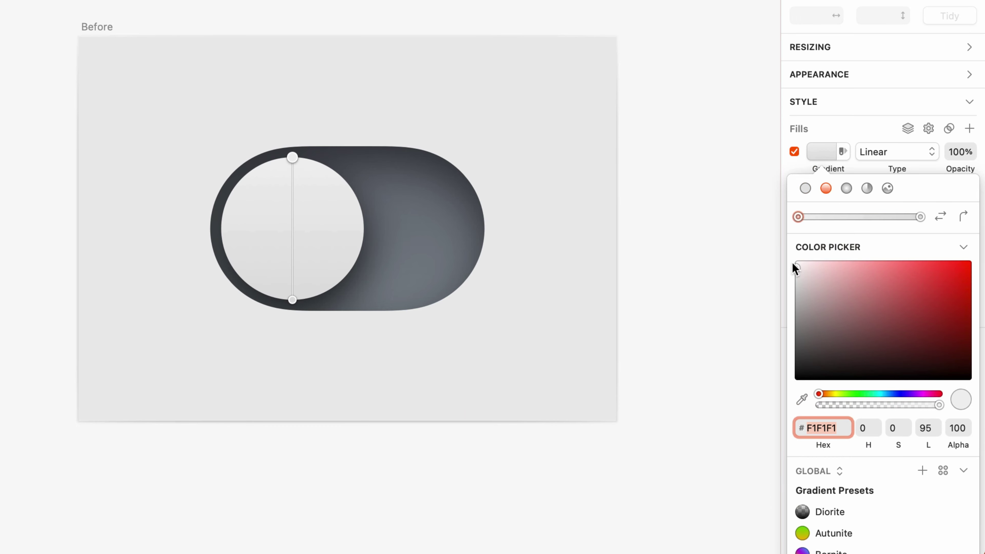
mouse_move(792, 263)
left_mouse_down()
mouse_move(796, 275)
mouse_move(795, 266)
left_mouse_up()
left_click(917, 218)
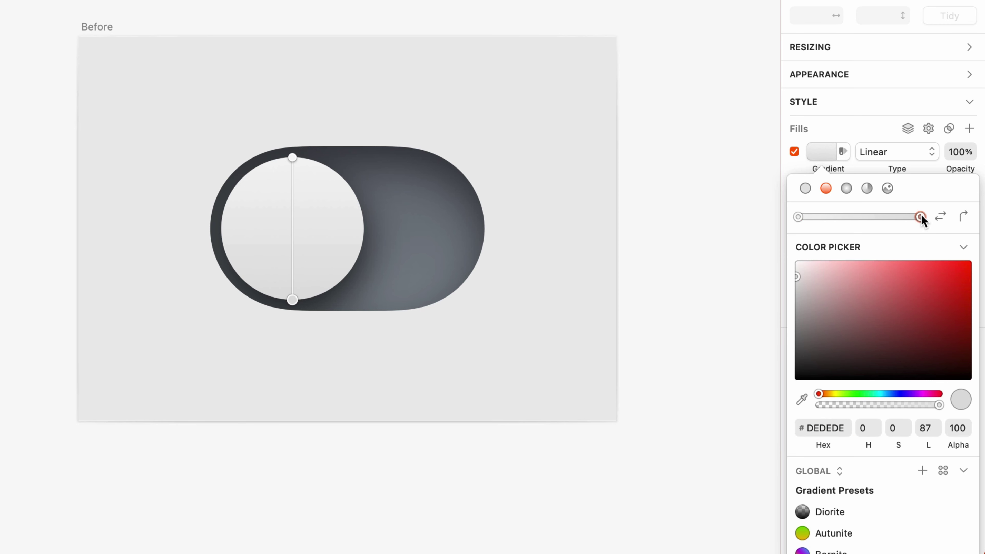
left_click_drag(795, 276, 793, 283)
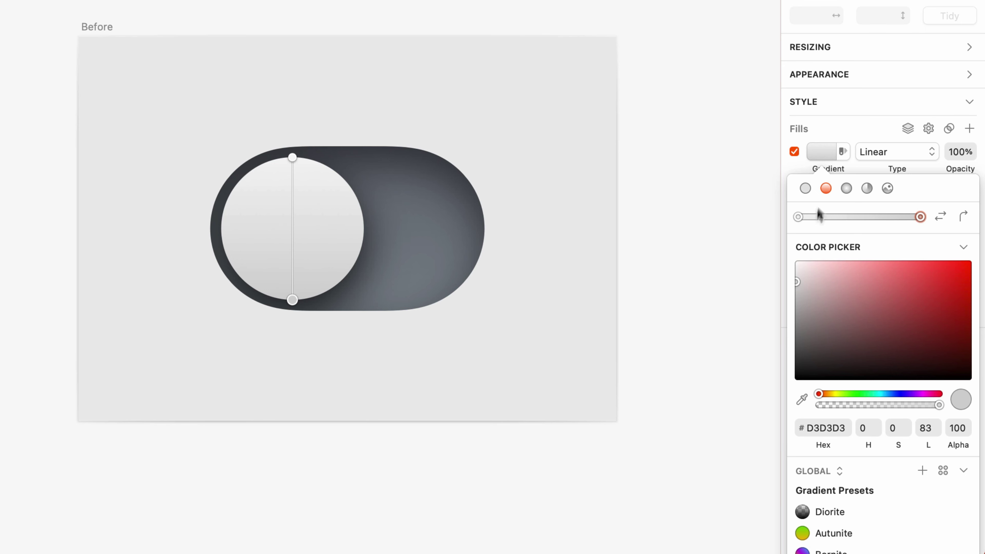
left_click(822, 157)
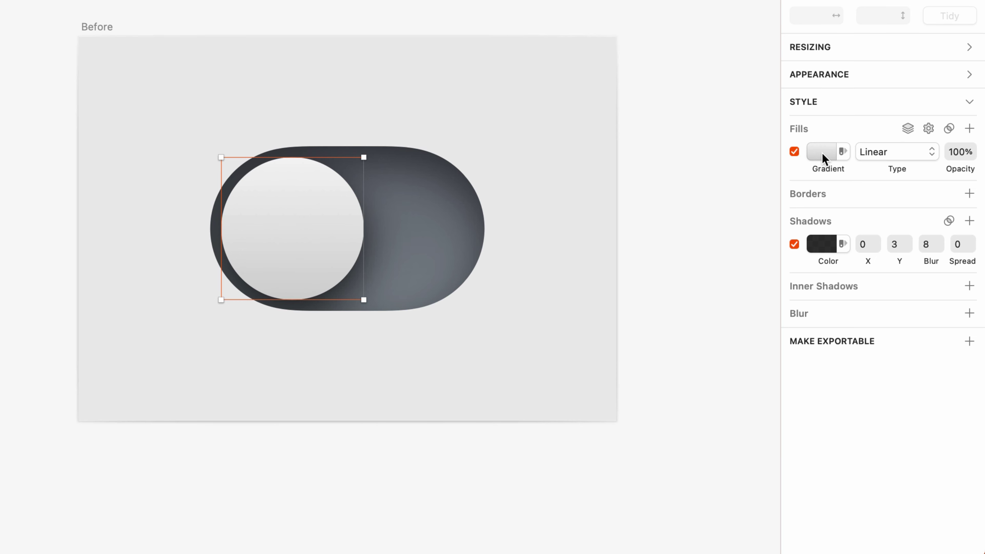
- Add a white, 100% opaque inner shadow to the knob
left_click(868, 287)
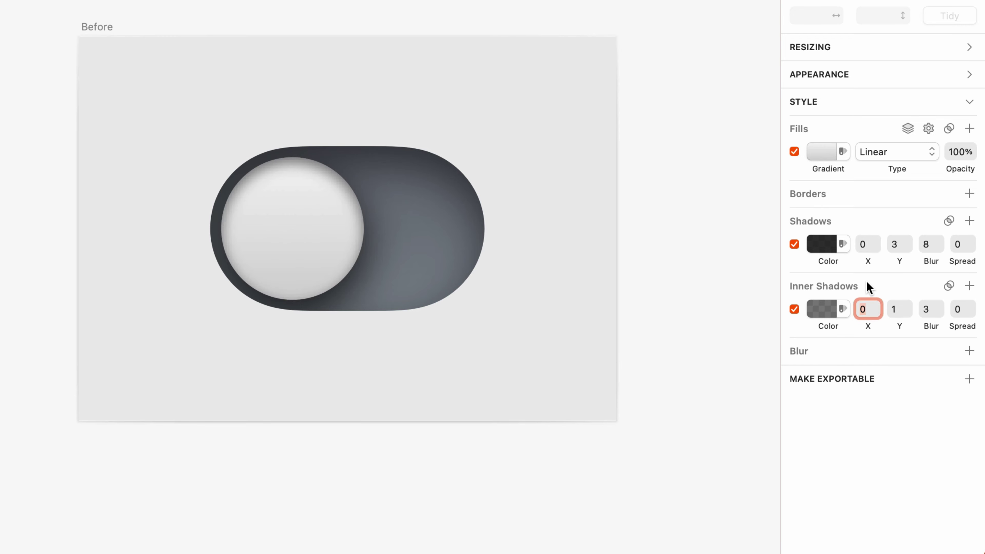
left_click(825, 311)
mouse_move(816, 366)
left_mouse_down()
mouse_move(787, 358)
mouse_move(776, 331)
left_mouse_up()
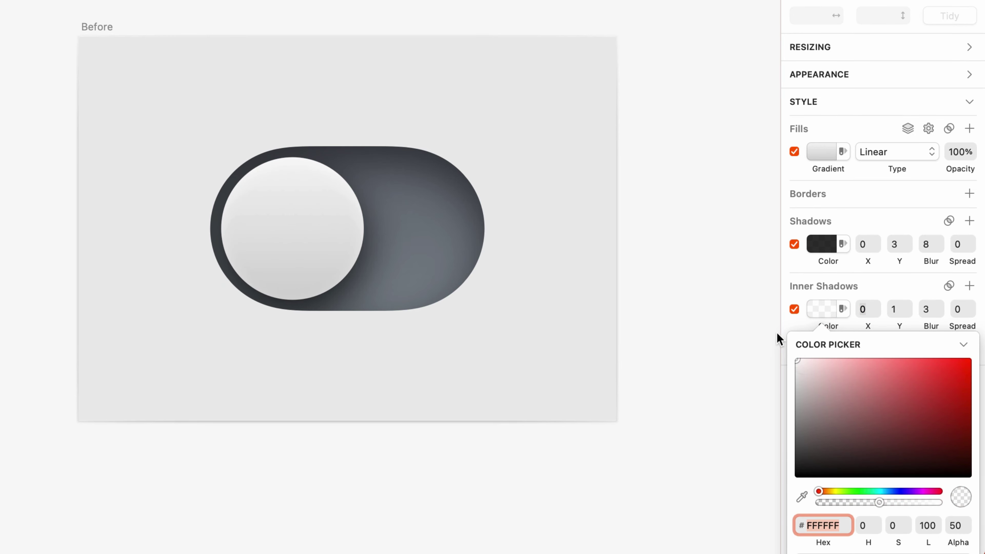
left_click_drag(879, 501, 966, 503)
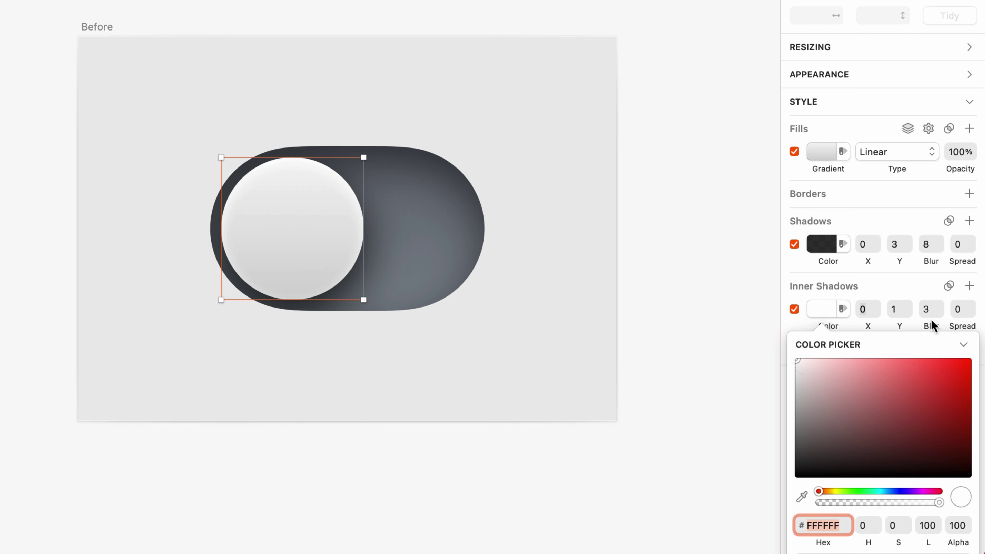
- Set the white inner shadow to X 0, Y 0.5 and blur 1
left_click(929, 311)
type("0")
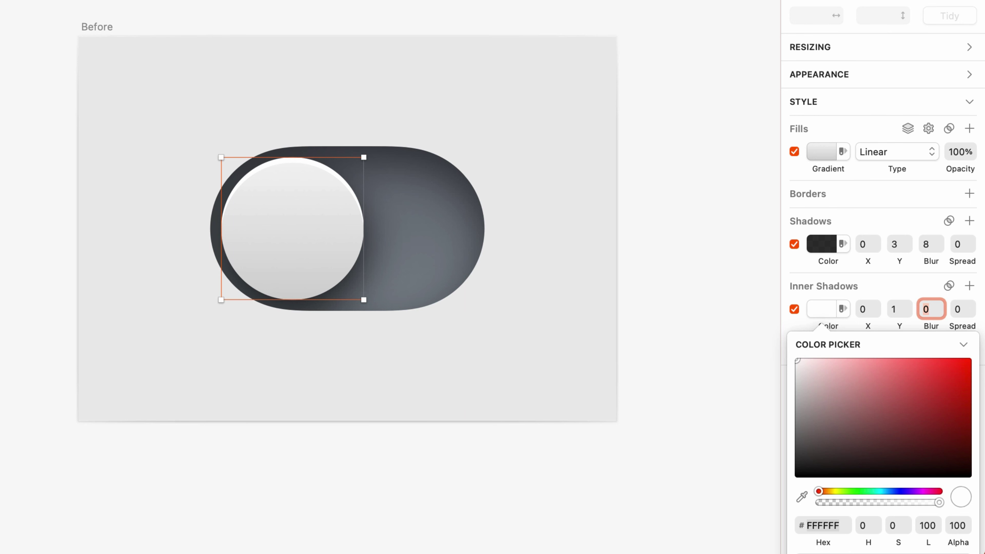
left_click(894, 309)
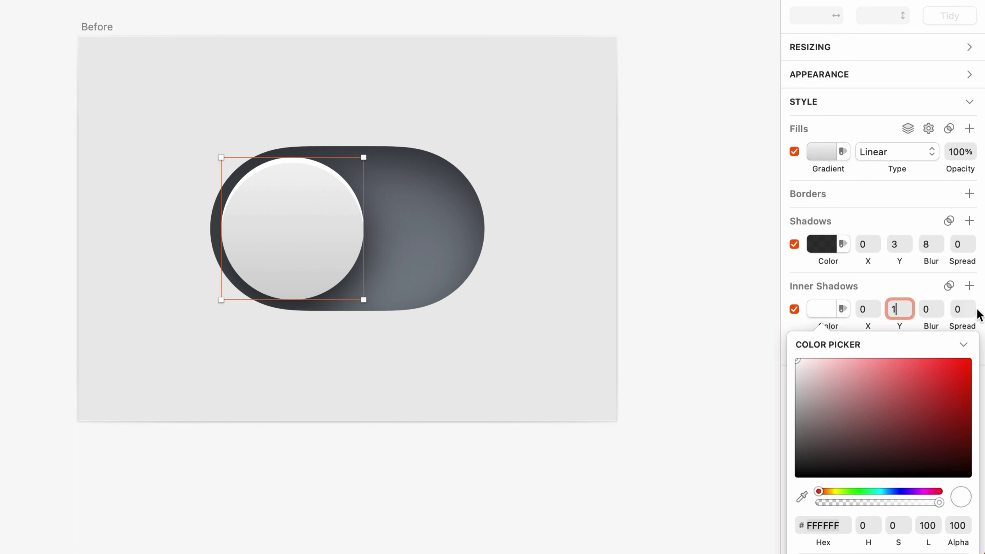
key("BackSpace")
type("0.5")
key("Return")
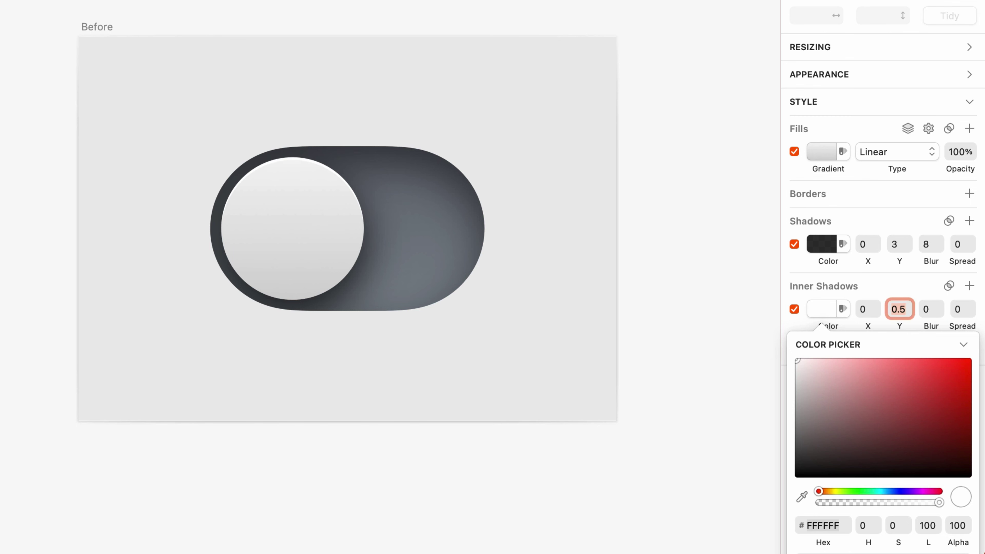
left_click(822, 313)
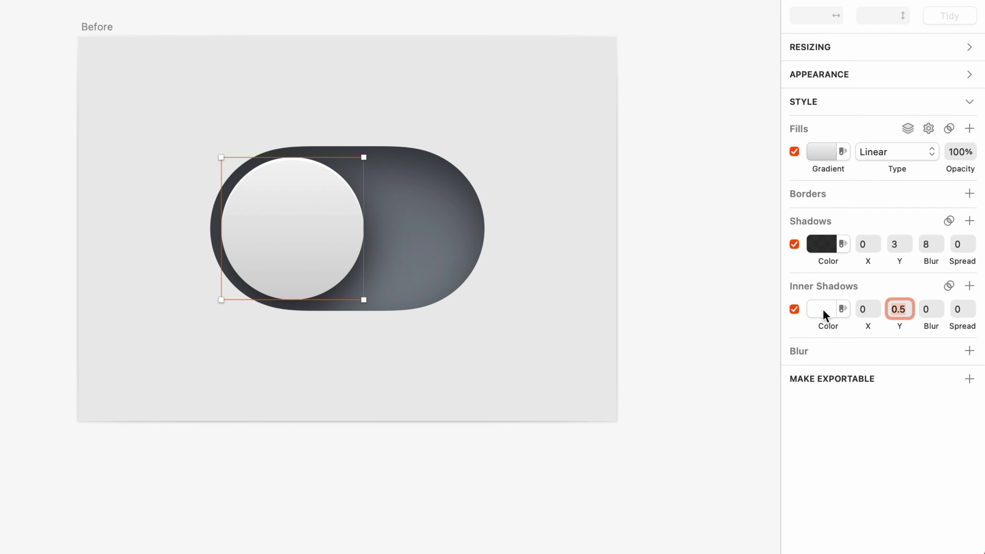
key("Tab")
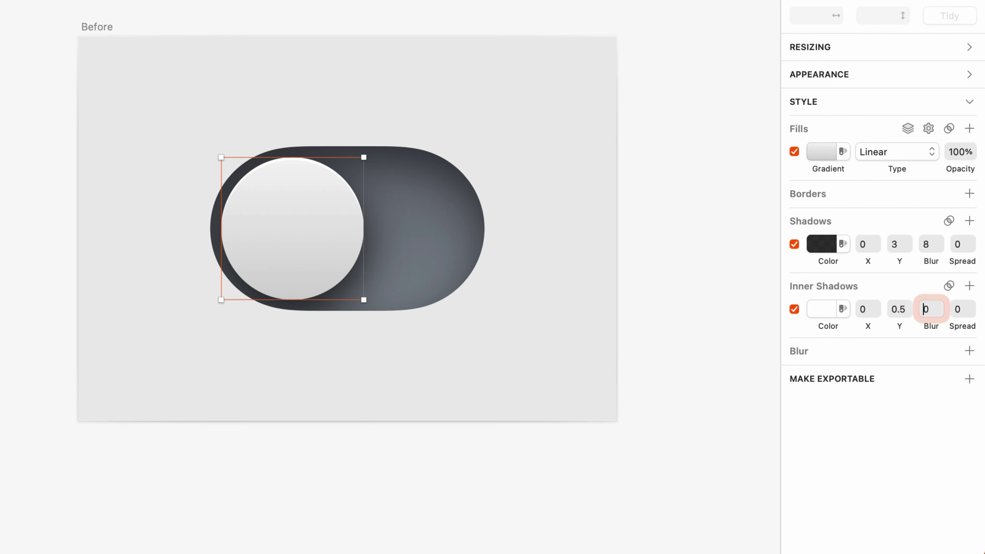
type("1")
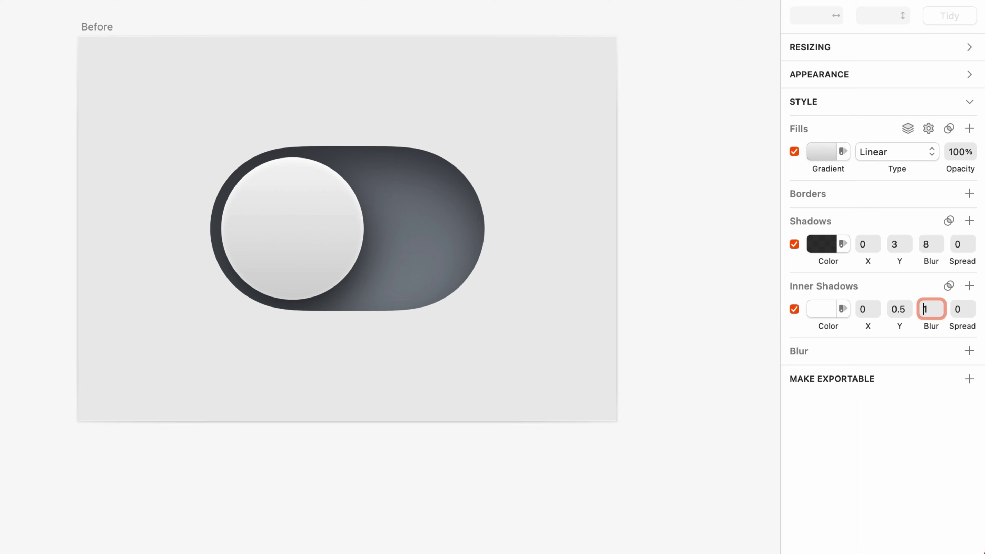
- Add a second knob inner shadow in black at a faint 10% opacity
left_click(970, 286)
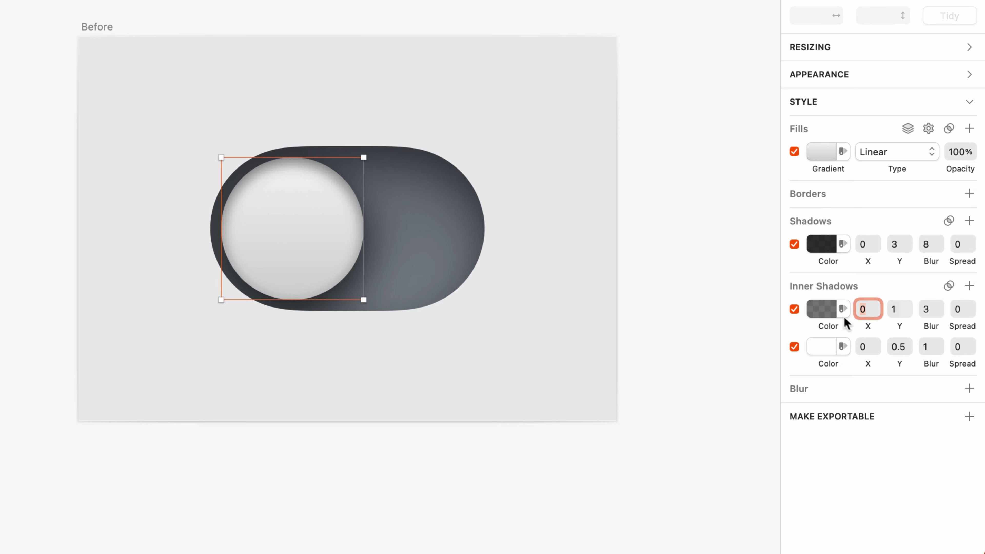
left_click(829, 310)
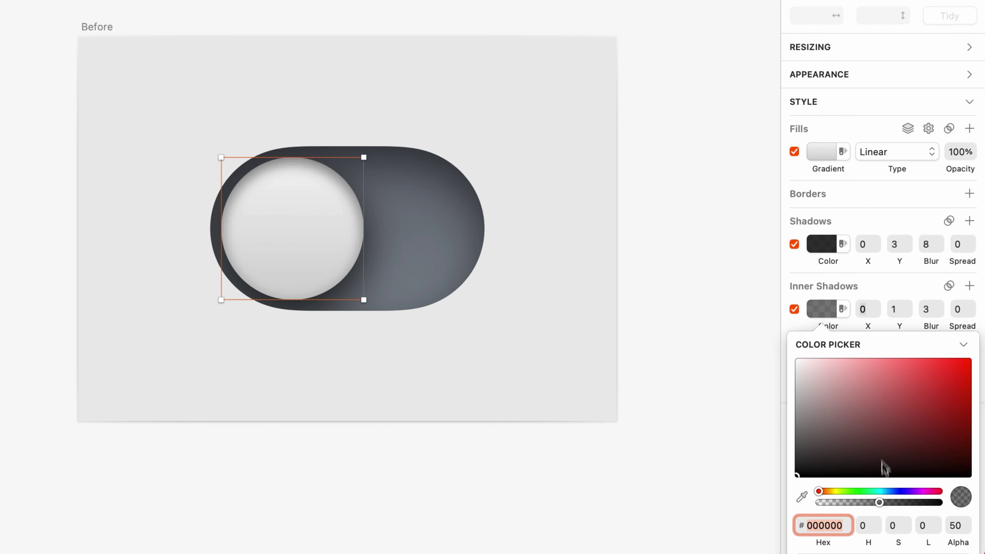
left_click_drag(879, 502, 829, 501)
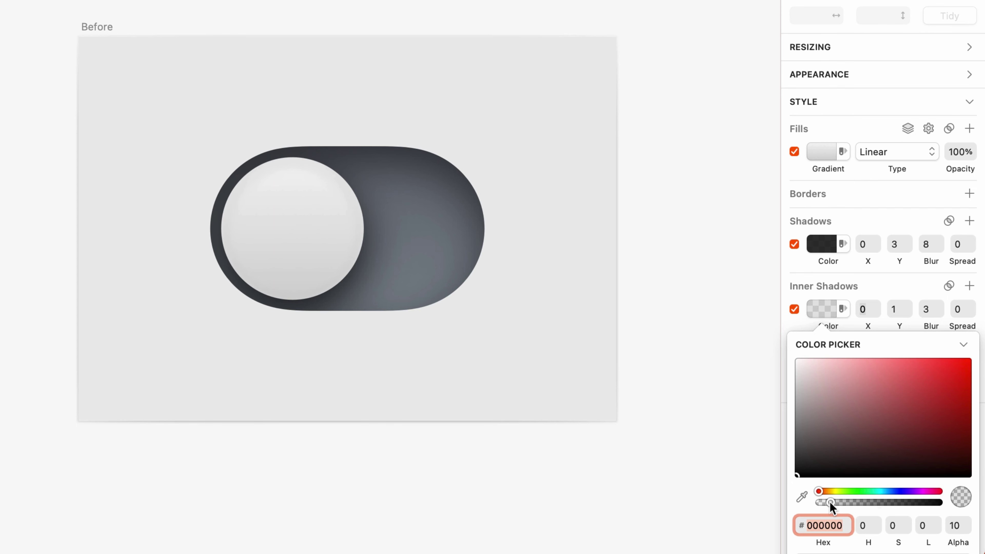
left_click(824, 307)
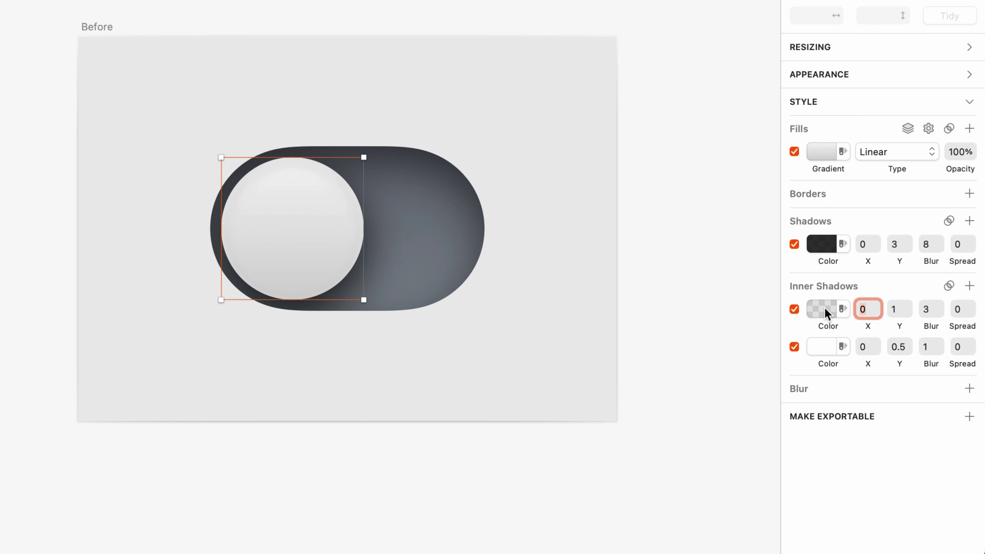
- Set the dark inner shadow to Y -0.5 and blur 1
left_click(894, 308)
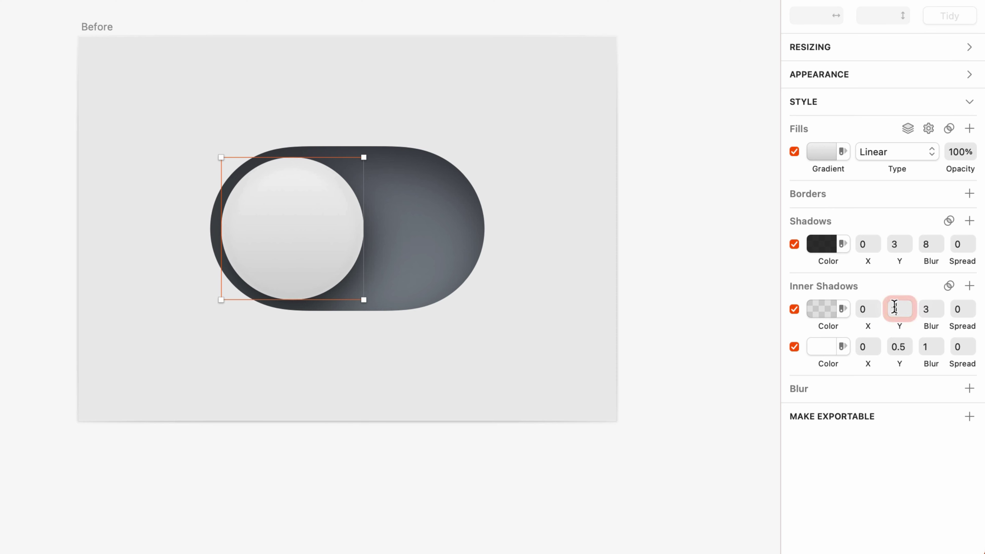
type("-0.5")
key("Return")
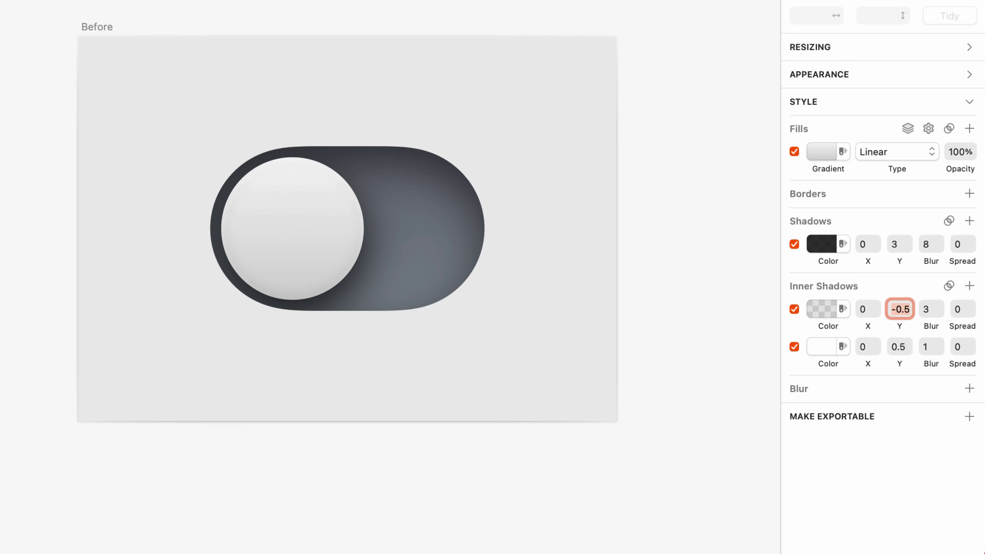
key("Tab")
type("1")
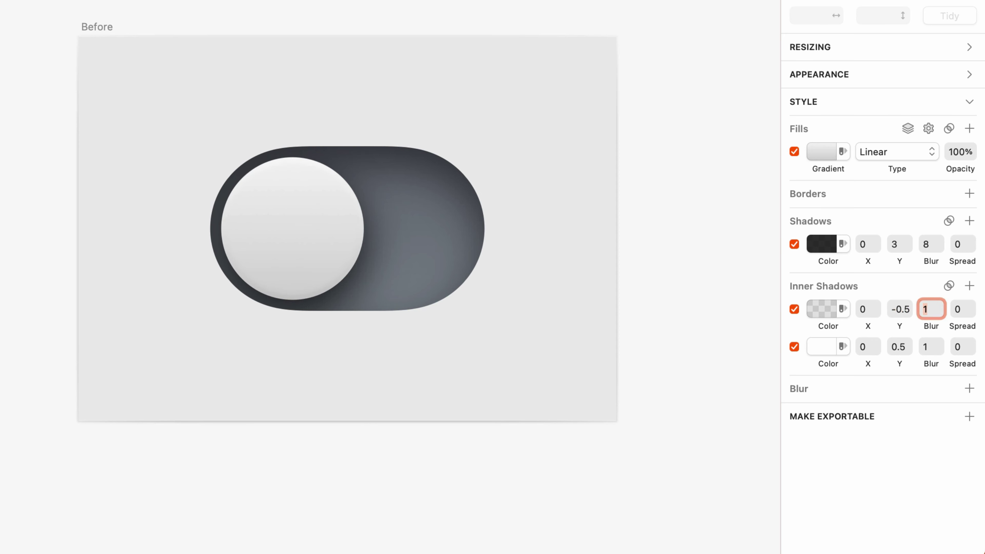
key("Return")
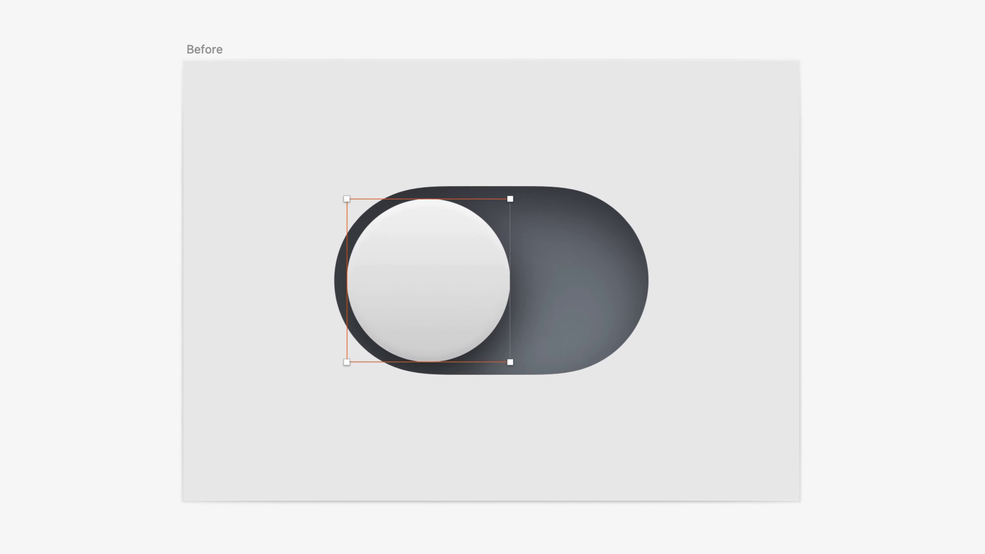
key("Escape")
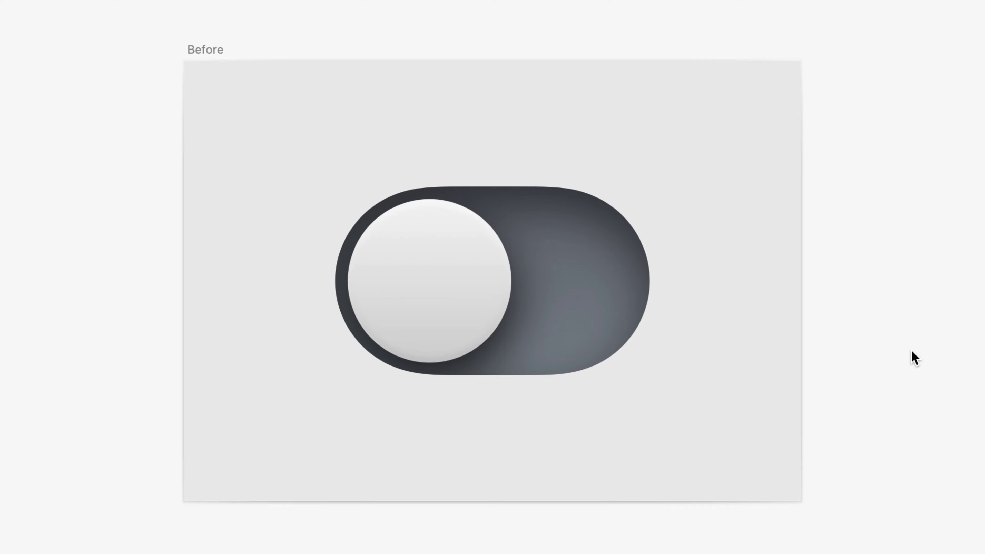
- Duplicate the knob, shrink the copy to 16×16 around its centre, and disable its drop shadow
left_click(467, 292)
key("super+d")
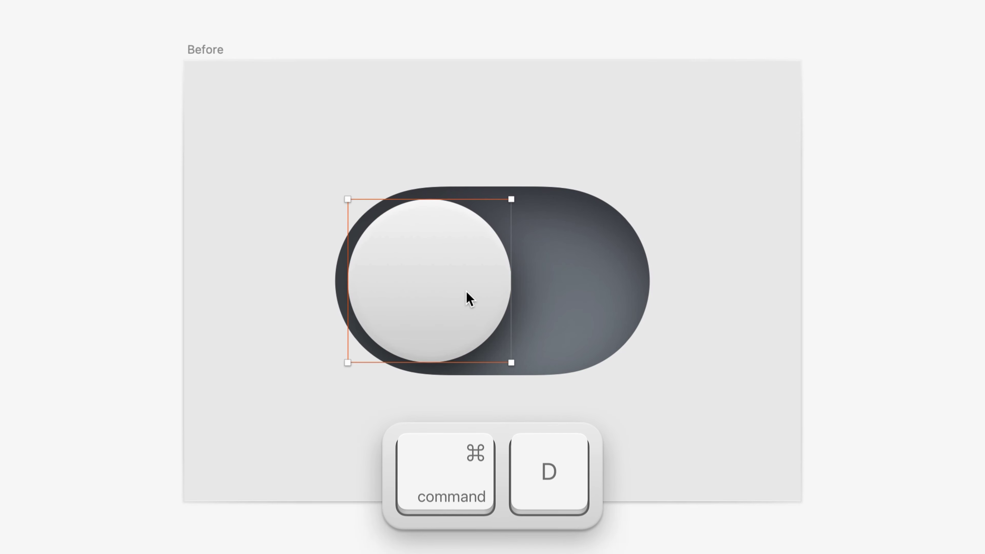
key("super+d")
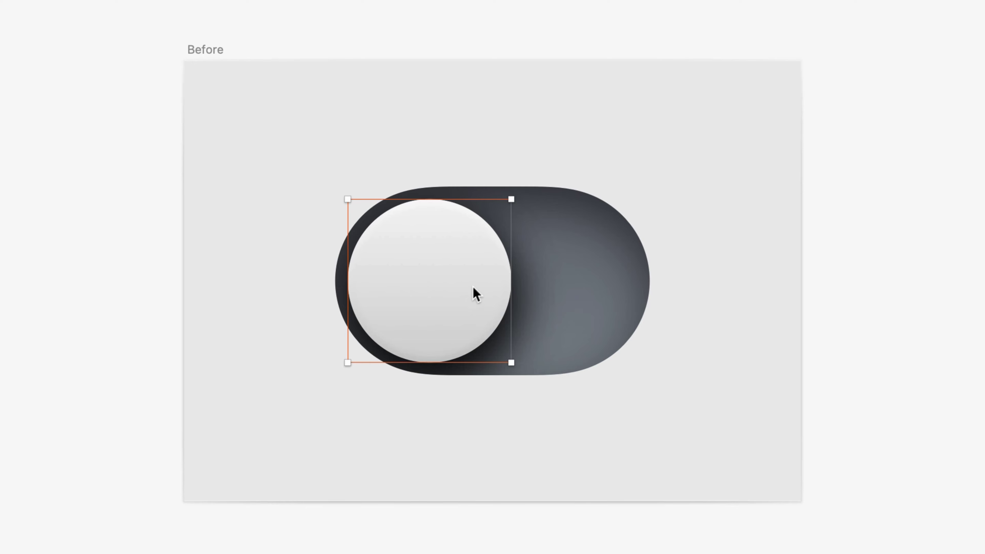
left_click_drag(511, 199, 478, 226)
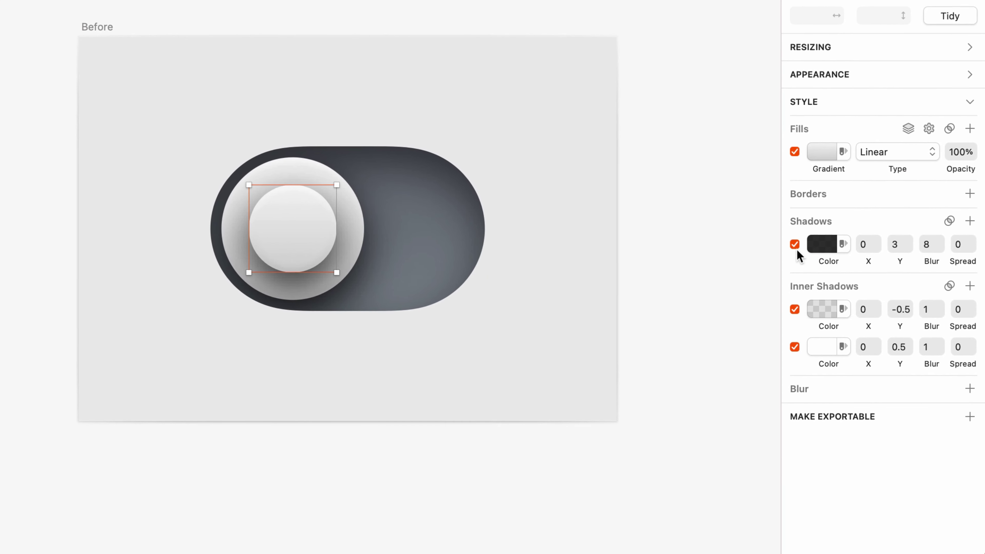
left_click(794, 245)
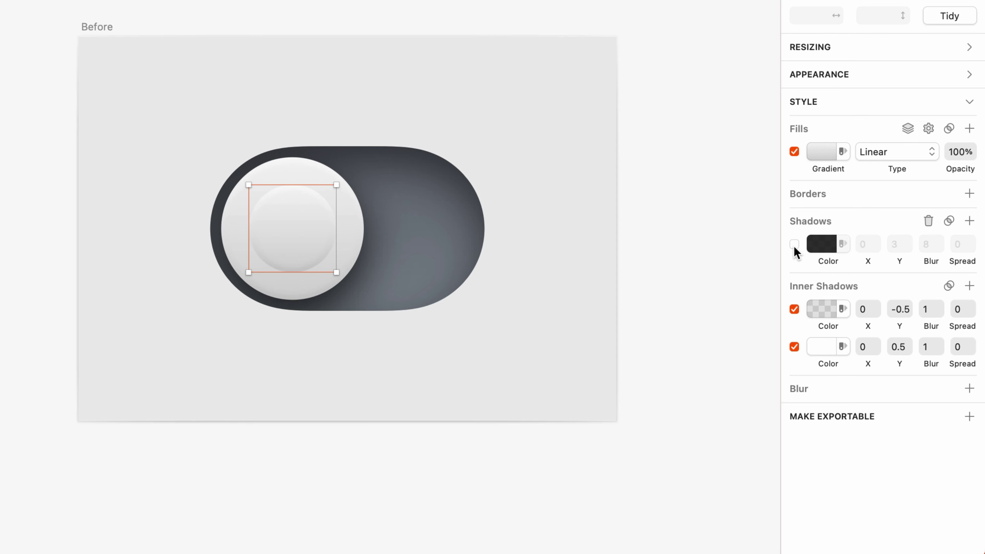
- Darken the end stop of the small circle's gradient fill
left_click(816, 160)
left_click(798, 266)
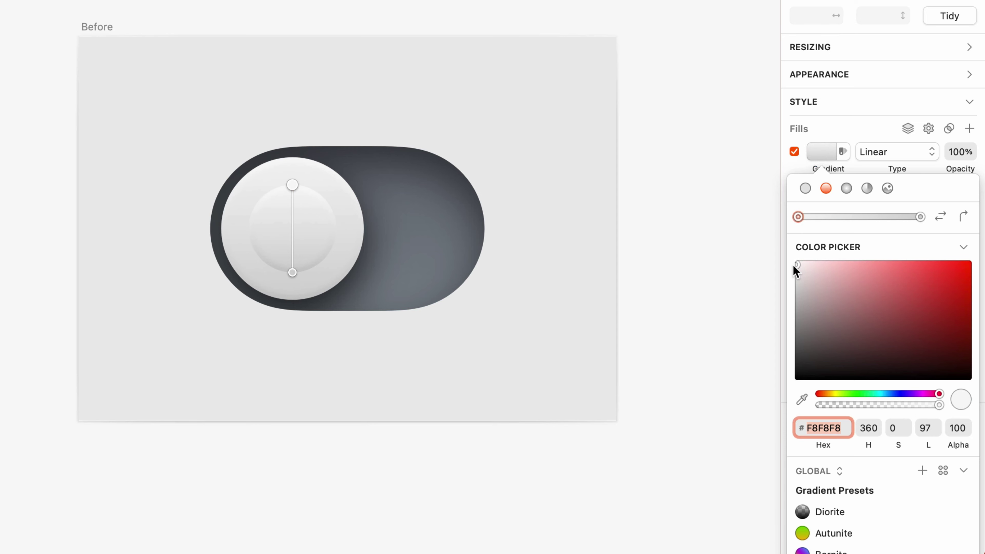
left_click(920, 217)
left_click_drag(800, 283, 793, 297)
left_click(815, 153)
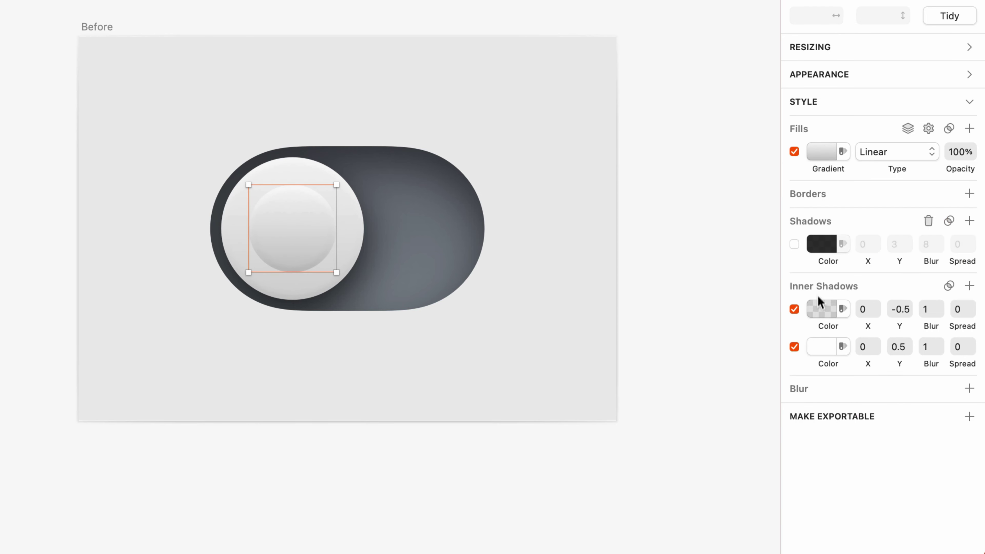
- Raise the small circle's dark inner shadow to 24% opacity
left_click(819, 309)
left_click_drag(828, 498, 846, 498)
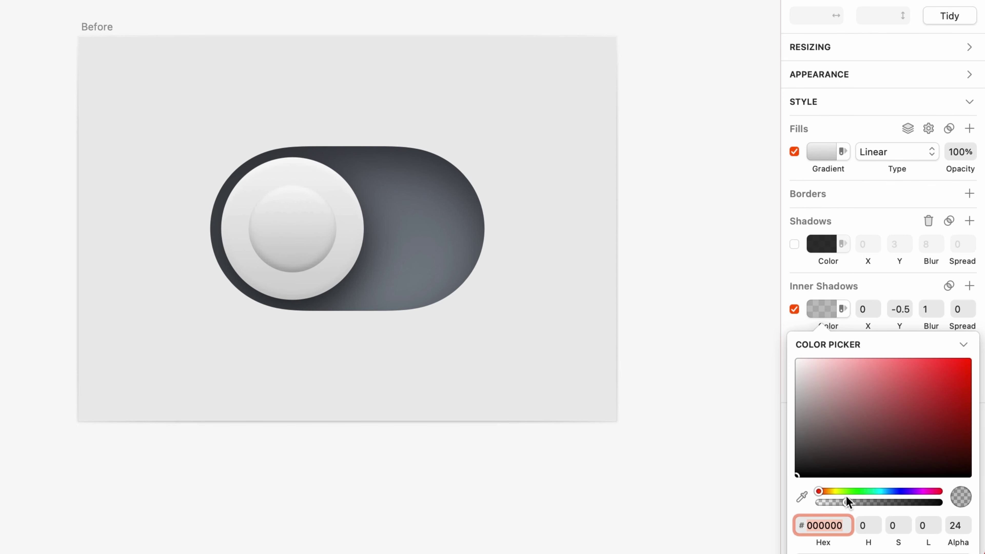
left_click(825, 308)
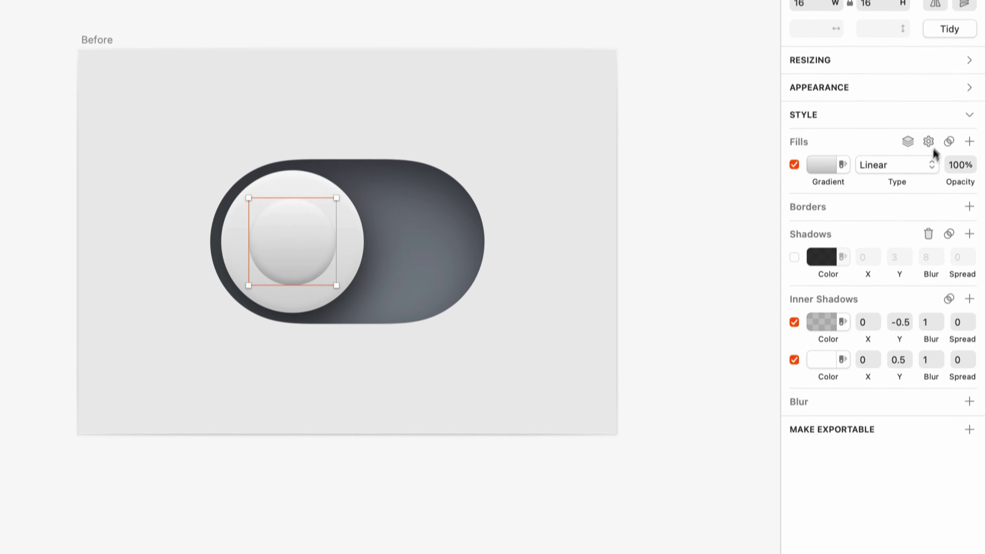
- Flip the small circle's gradient vertically and soften it with a Gaussian blur of 1
left_click(964, 91)
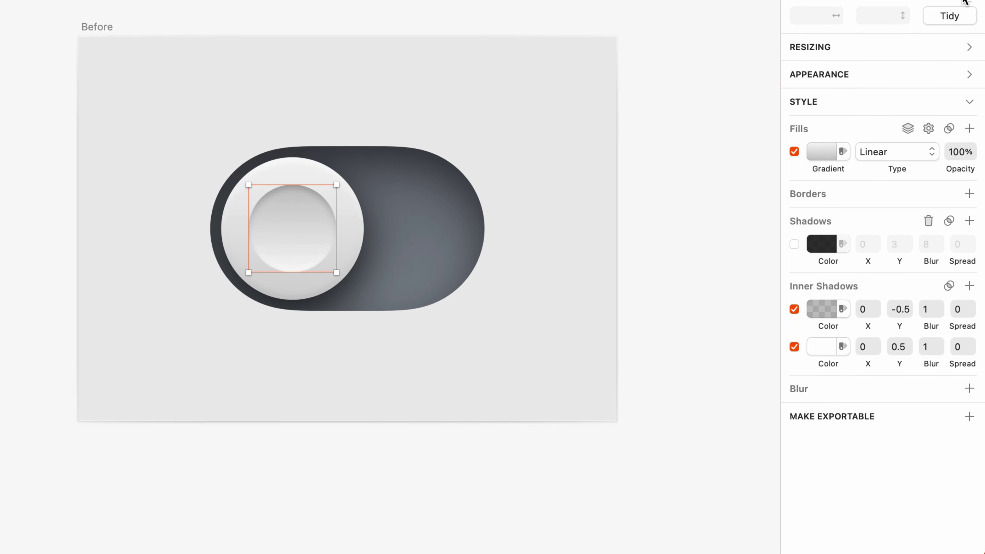
left_click(883, 384)
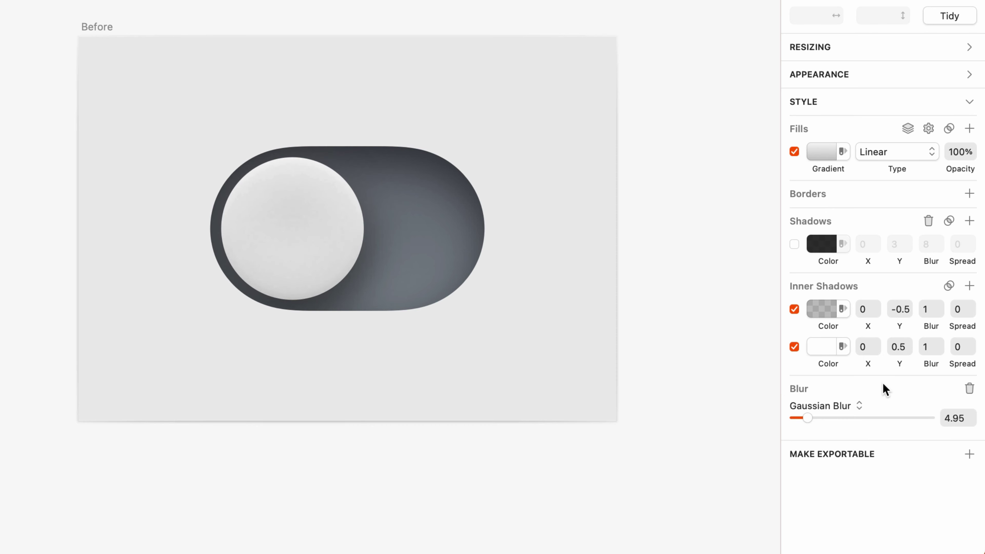
left_click(954, 417)
type("1")
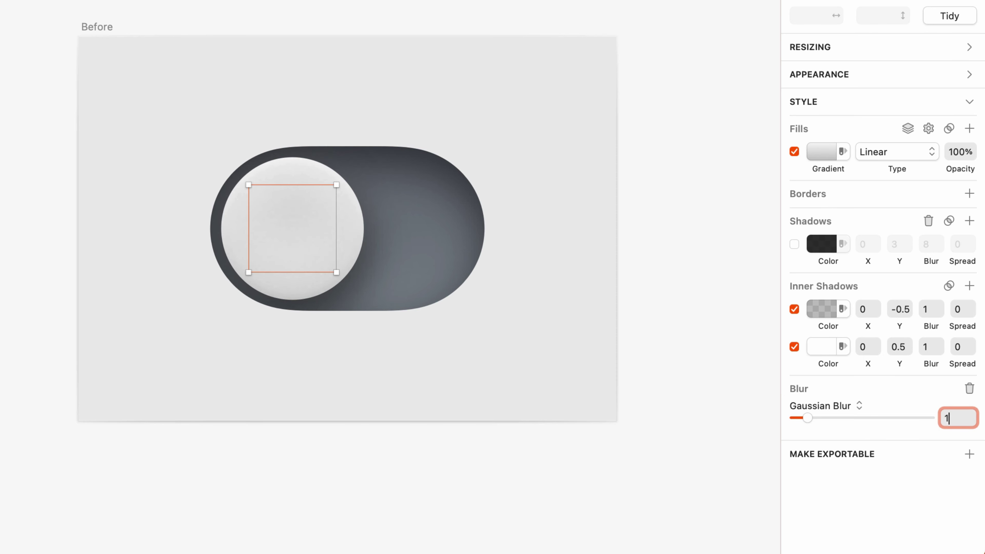
key("Return")
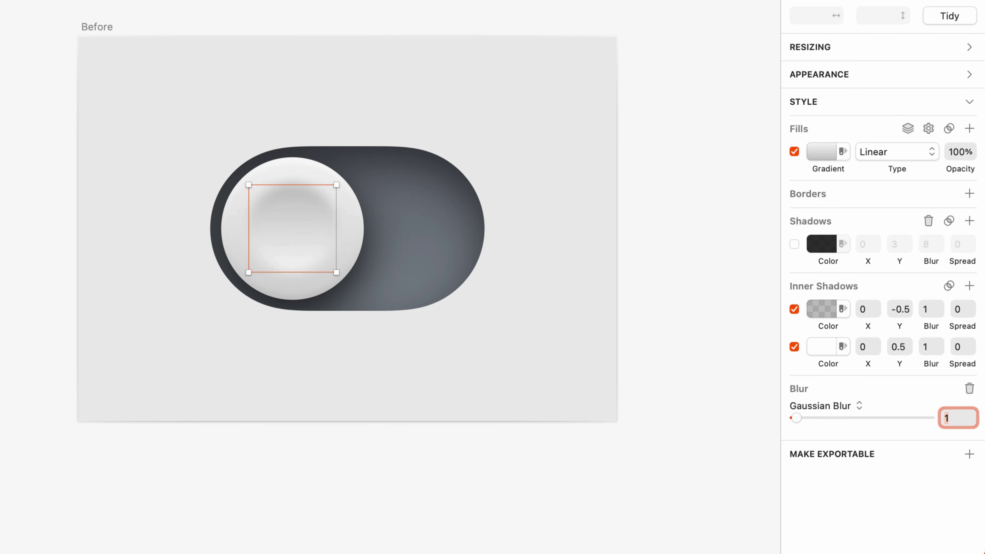
- Give the dark track a shadow with Y offset -0.5, blur 1 and 25% opacity
left_click(463, 243)
left_click(818, 310)
key("Tab")
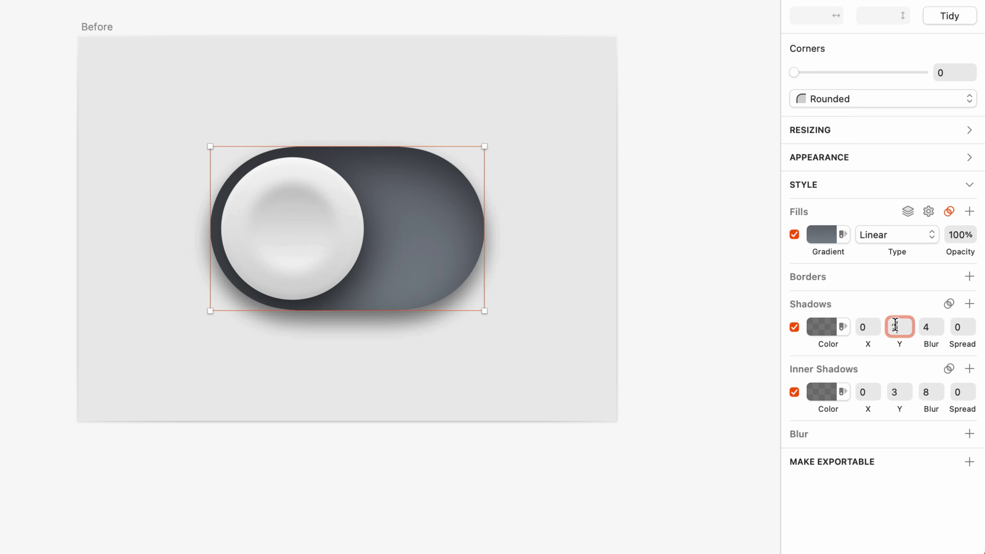
key("Down")
key("Down")
key("Down")
key("Tab")
key("Down")
key("Down")
key("Down")
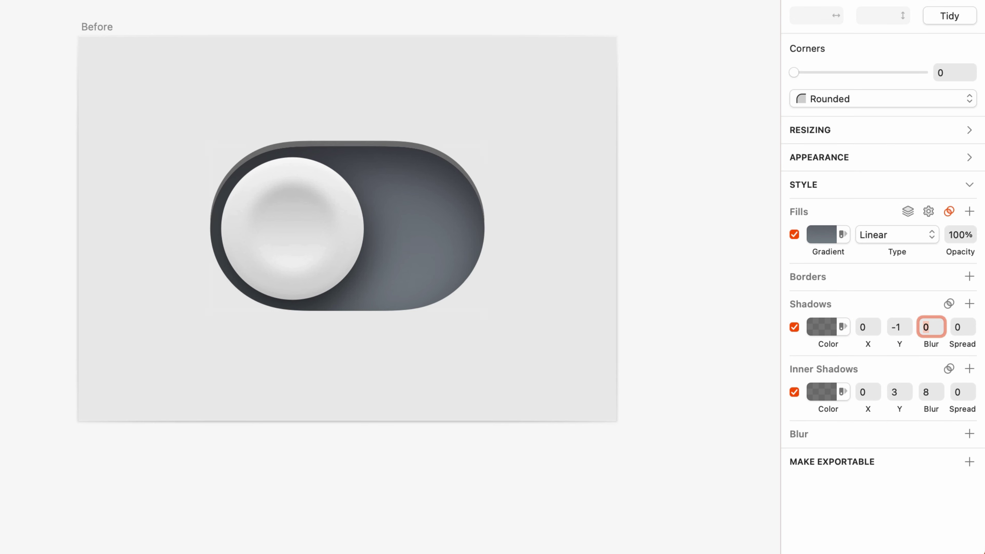
key("shift+Tab")
type("-0.5")
key("Return")
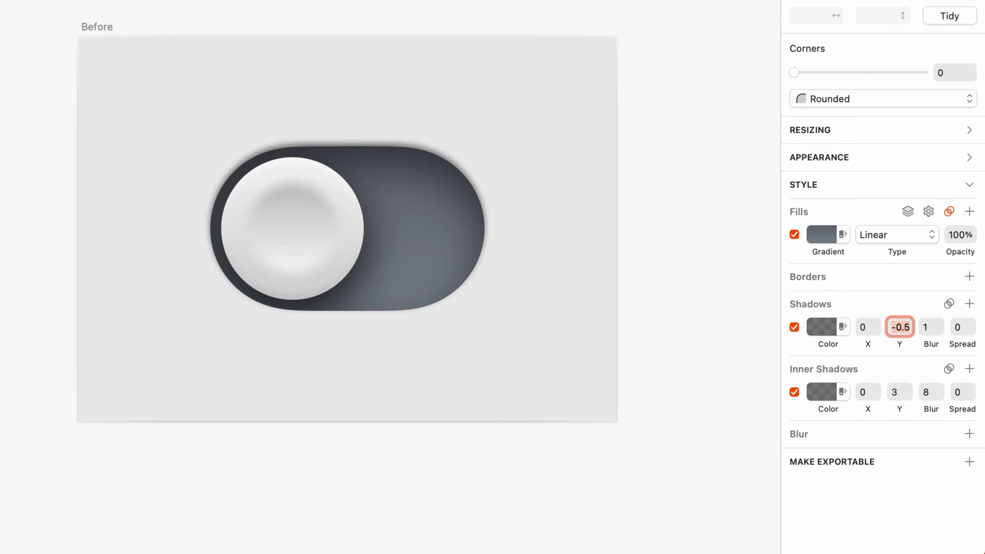
left_click(807, 329)
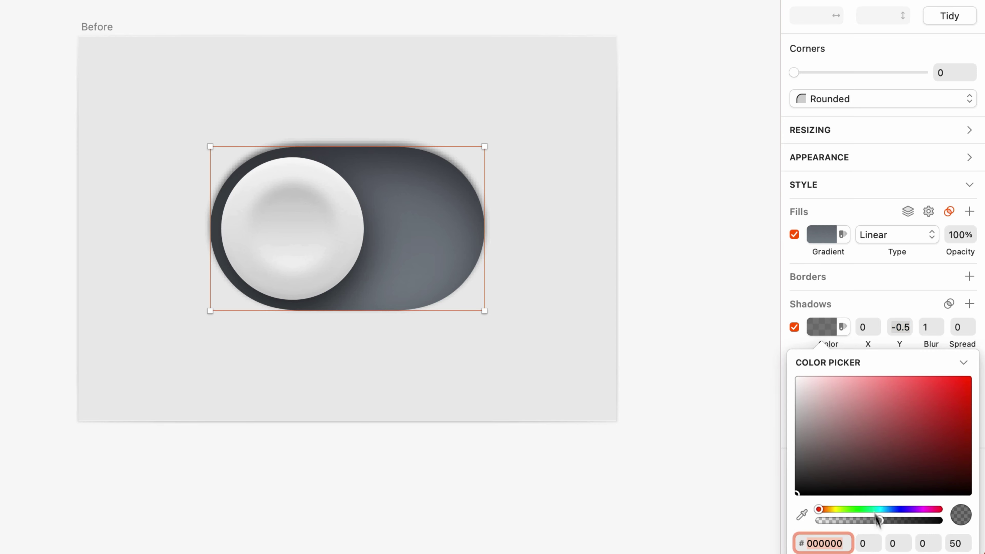
left_click_drag(879, 520, 847, 522)
left_click(826, 327)
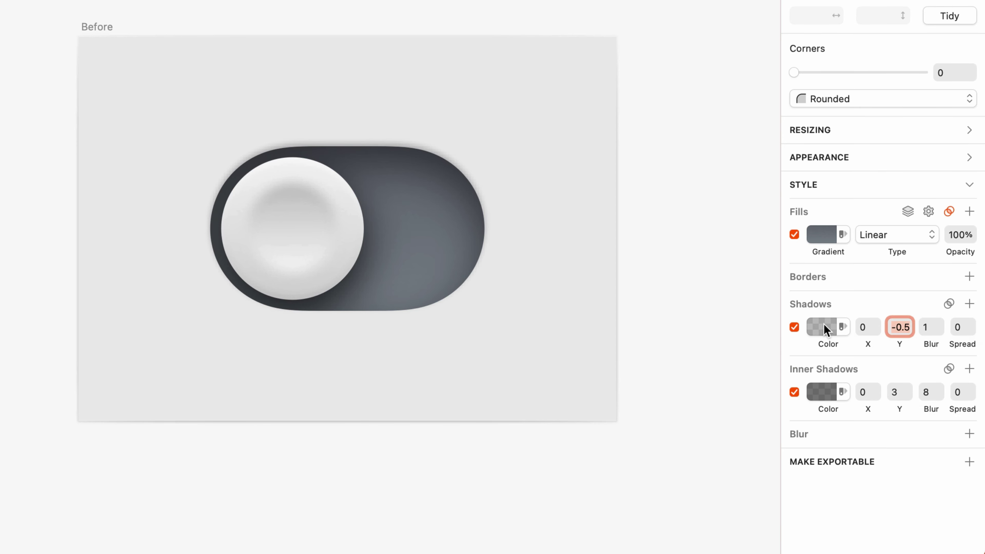
- Add a second track shadow: Y offset 0.5, blur 1, colour FFFFFF at full opacity
left_click(970, 303)
left_click(900, 327)
key("BackSpace")
type("0.5")
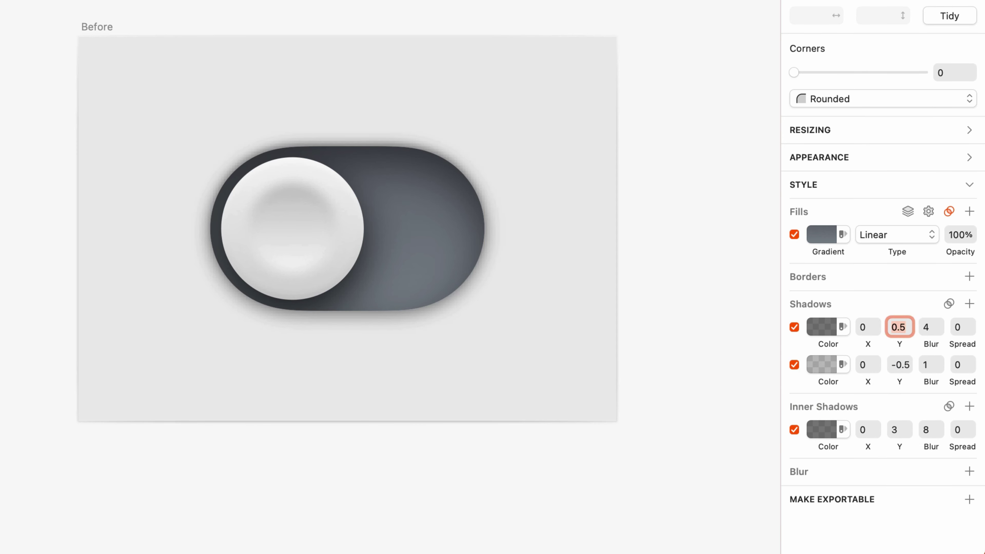
left_click(822, 327)
type("ffffff")
left_click(930, 327)
key("BackSpace")
type("1")
left_click(816, 325)
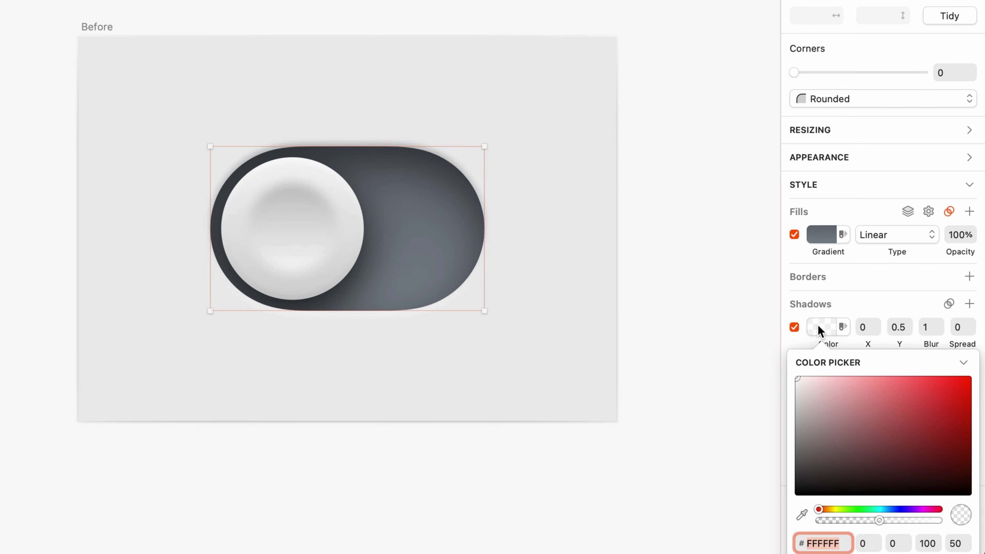
left_click(950, 521)
left_click(814, 326)
- Fill the artboard with a vertical linear gradient from #F3F3F3 at top to #DFDFDF at bottom
left_click(604, 293)
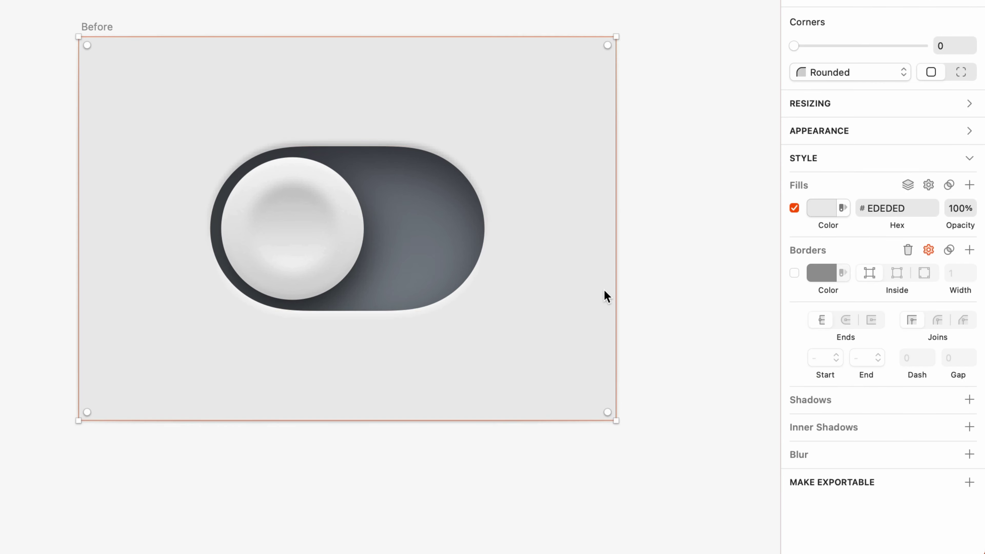
left_click(826, 207)
left_click(825, 245)
left_click_drag(797, 322, 793, 328)
left_click(920, 273)
key("Escape")
left_click(736, 262)
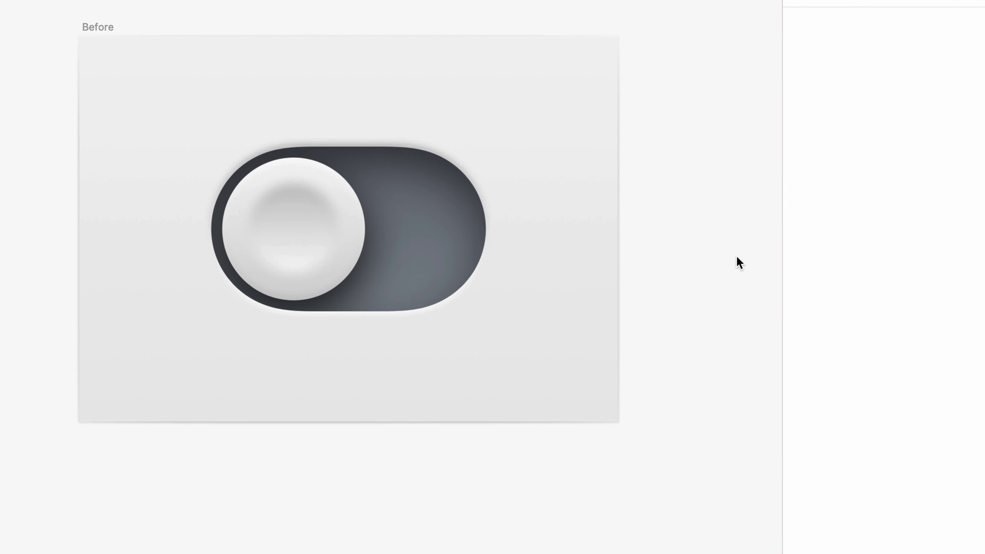